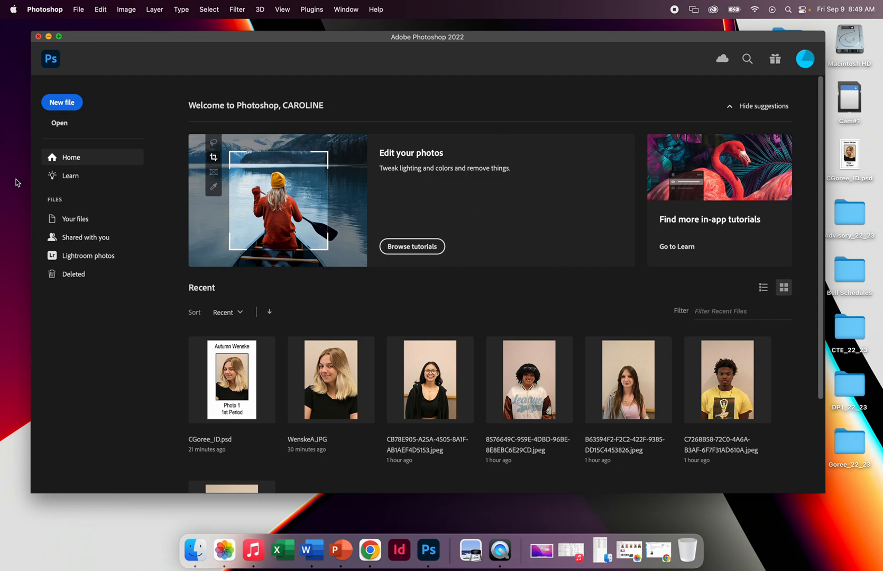
# Start a new document named with the creator's first initial and last name followed by _ID.
pyautogui.click(62, 106)
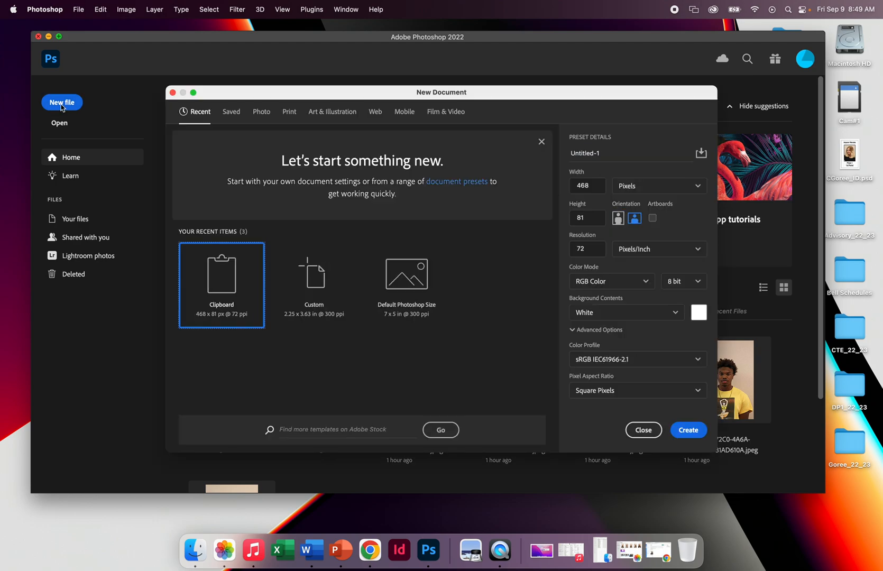
pyautogui.moveTo(617, 152); pyautogui.dragTo(549, 150)
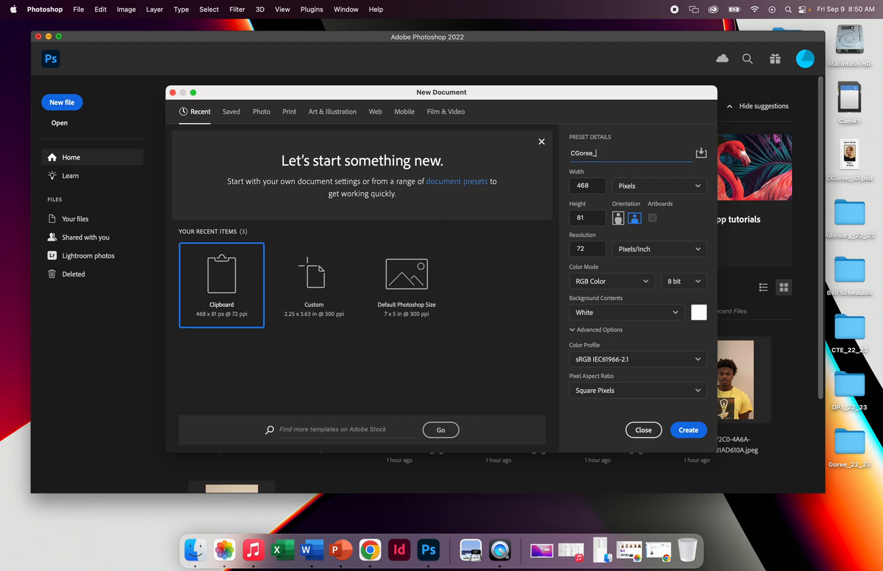
# Set the new document's units to inches, with a width of 2.25 and a height of 3.63.
pyautogui.click(651, 191)
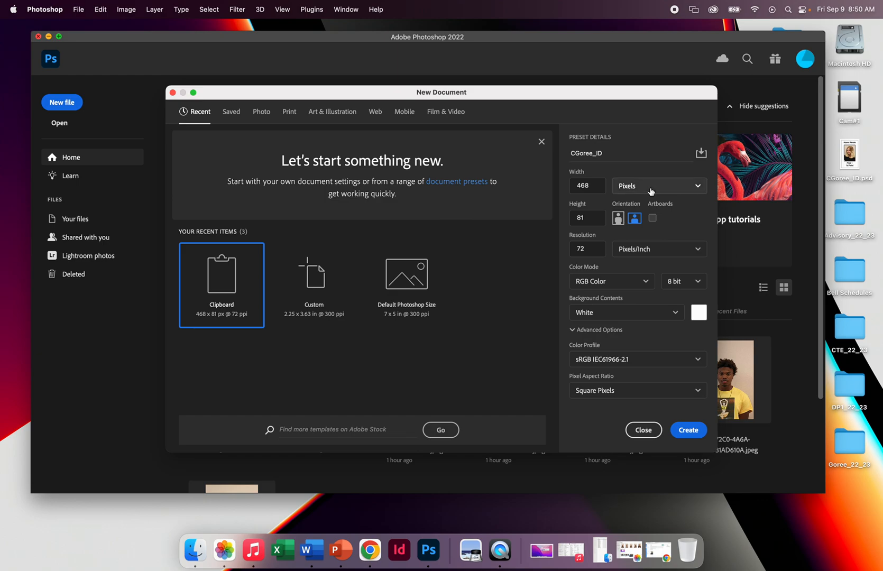
pyautogui.click(651, 191)
pyautogui.click(652, 224)
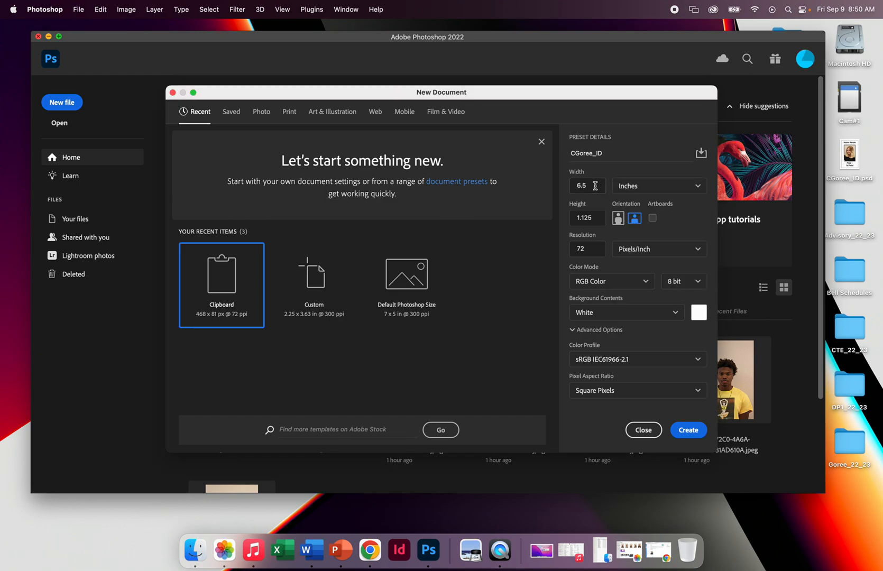
pyautogui.click(567, 186)
pyautogui.write('2.25')
pyautogui.click(586, 218)
pyautogui.write('3.63')
# Set the resolution to 300 pixels/inch and the color mode to CMYK Color, and create the document.
pyautogui.click(580, 248)
pyautogui.write('300')
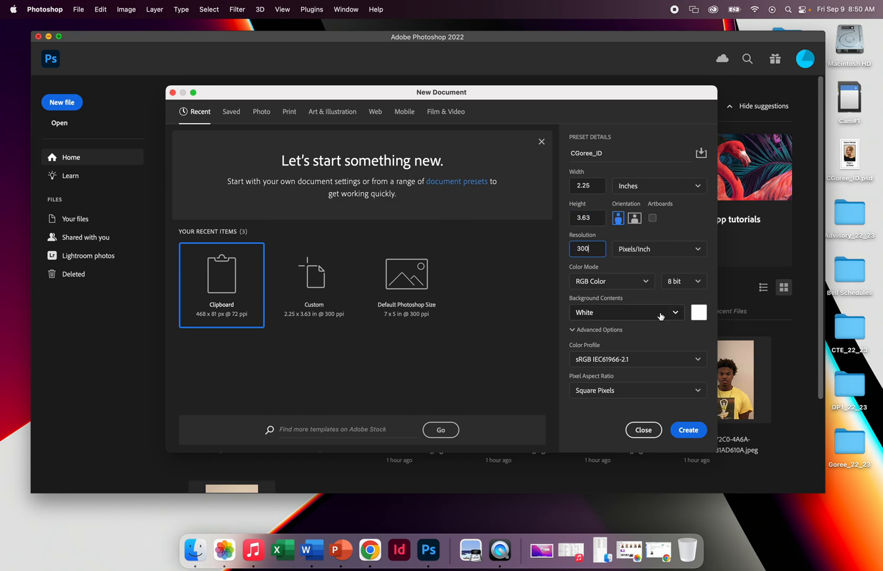
pyautogui.click(629, 283)
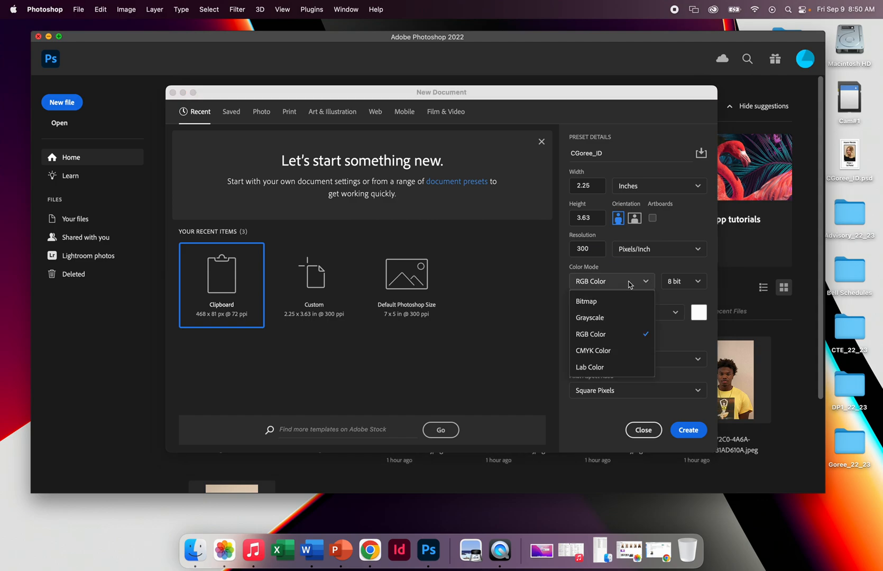
pyautogui.click(614, 350)
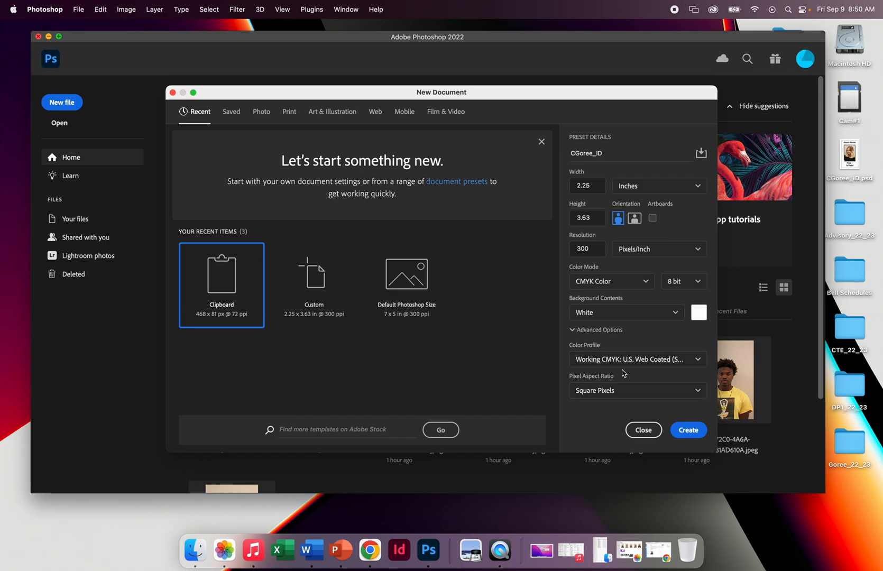
pyautogui.click(689, 429)
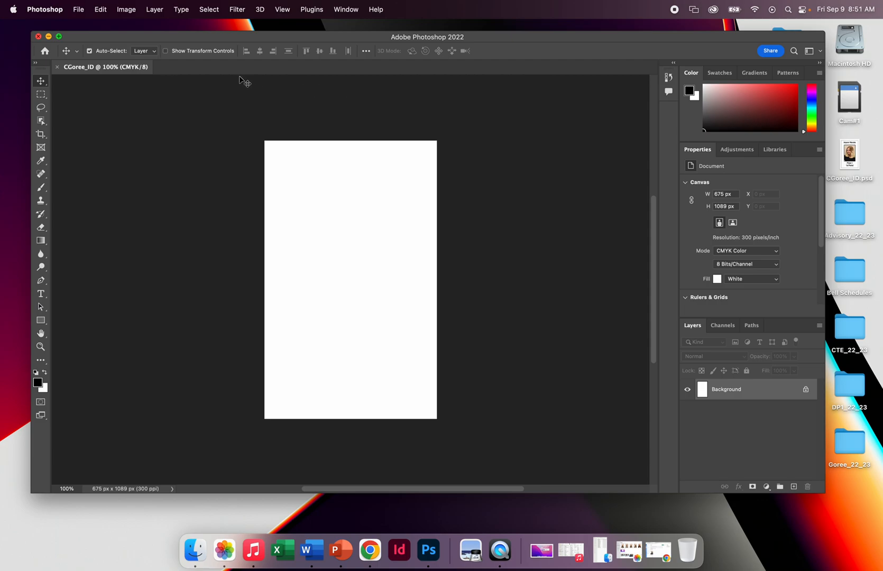
pyautogui.click(79, 11)
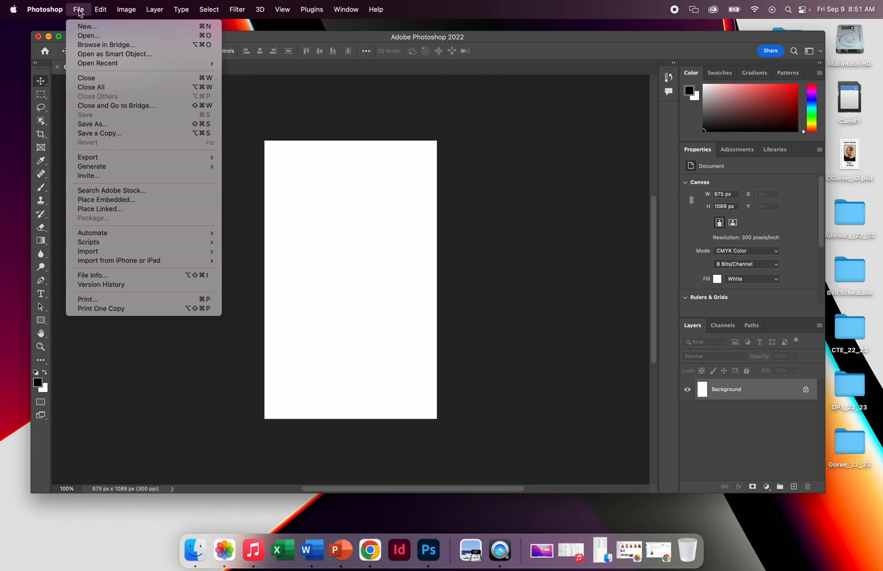
pyautogui.click(89, 36)
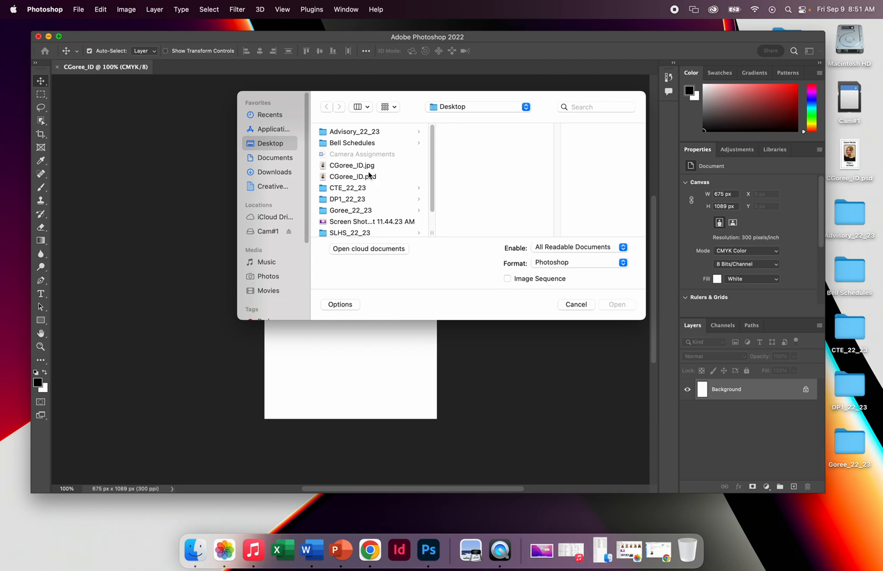
pyautogui.scroll(-1, 373, 171)
pyautogui.scroll(-3, 371, 175)
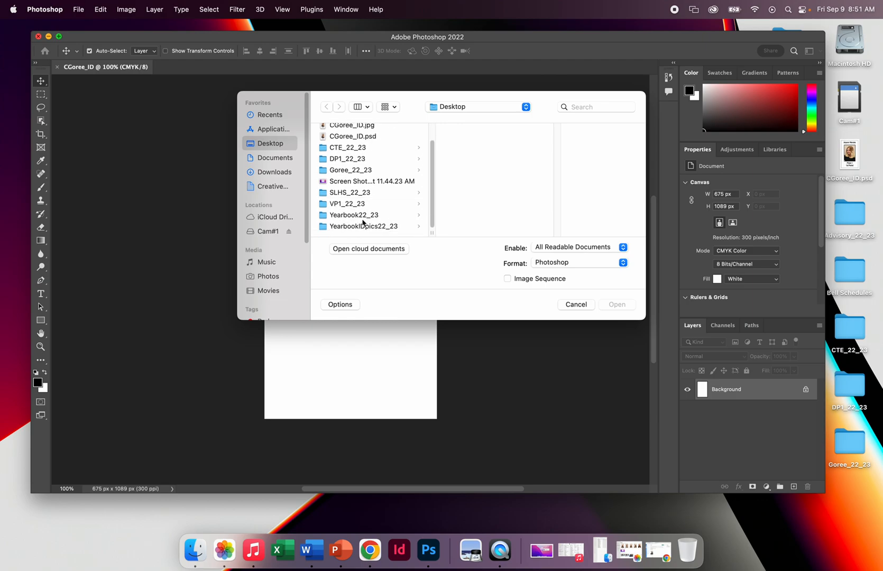
pyautogui.click(366, 230)
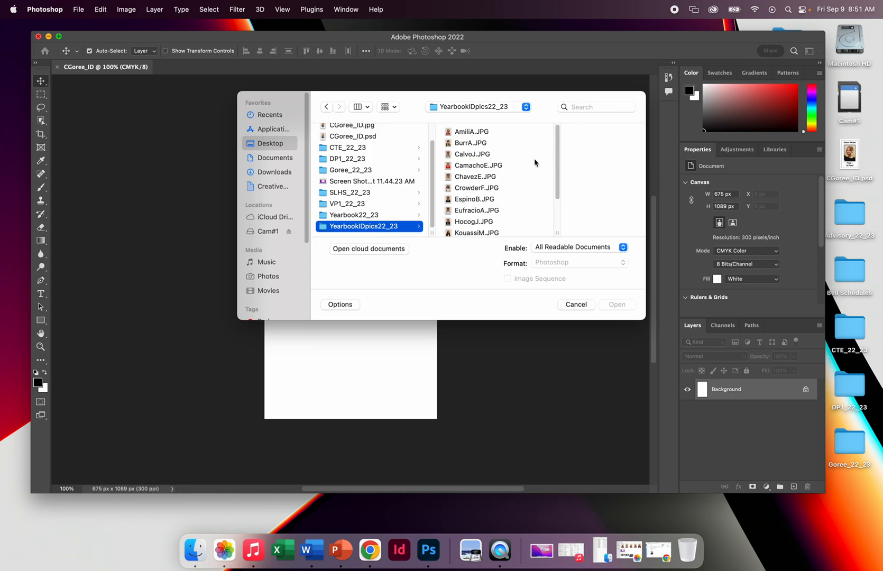
pyautogui.scroll(-3, 525, 163)
pyautogui.scroll(3, 525, 166)
pyautogui.click(470, 133)
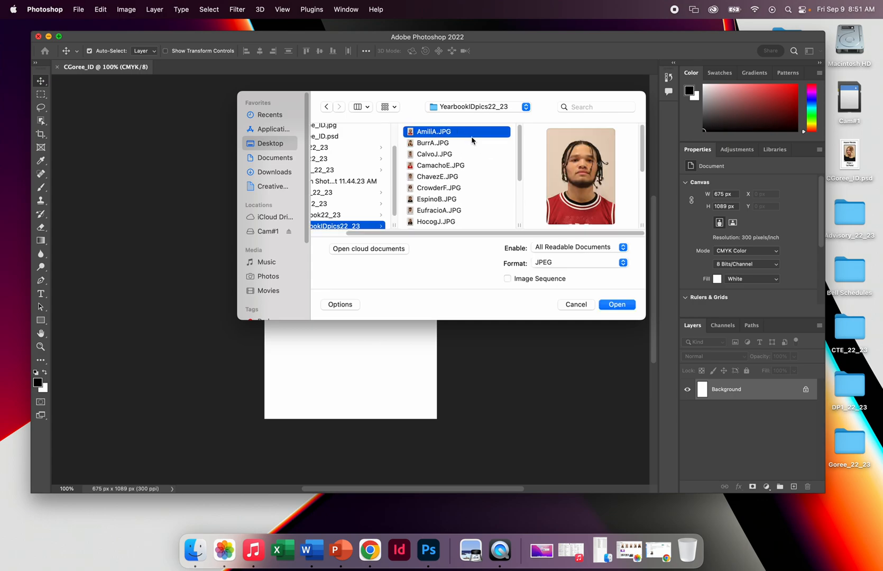
pyautogui.click(615, 306)
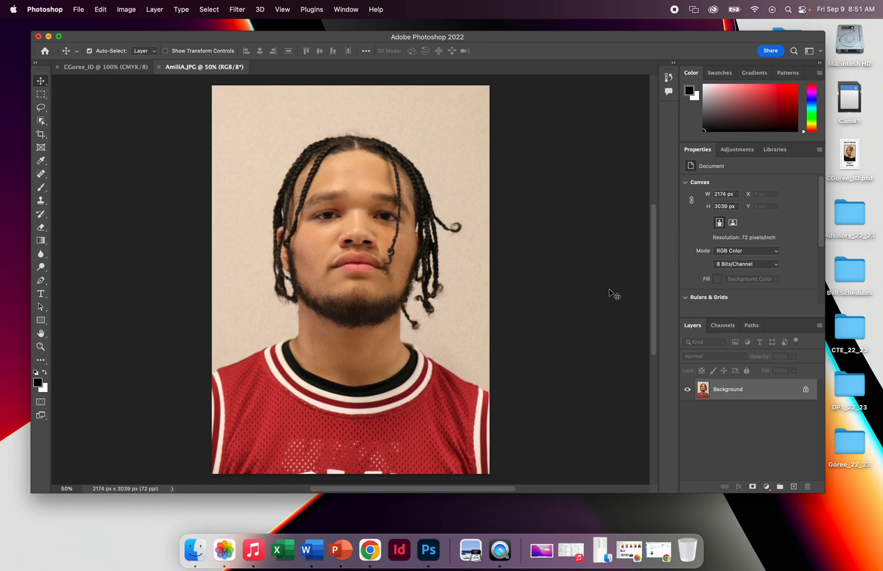
pyautogui.click(159, 67)
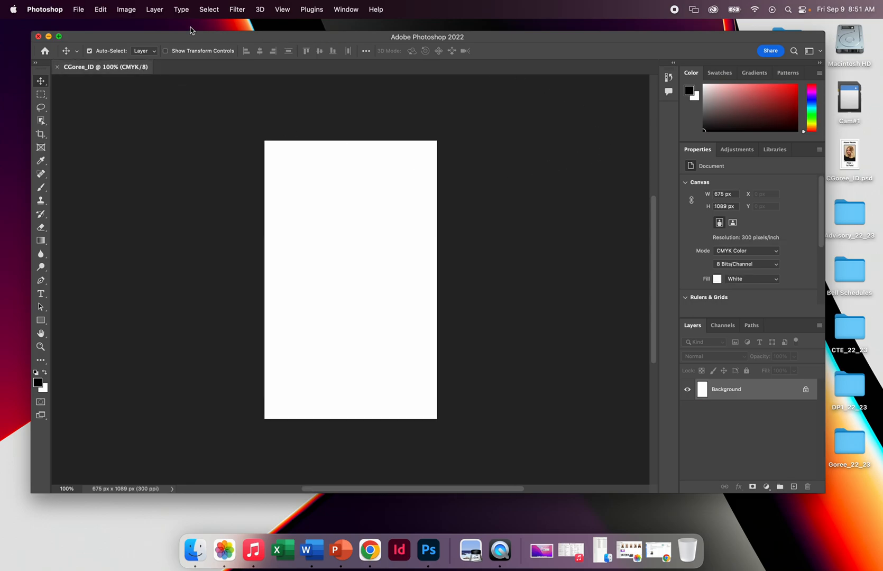
# Open the last portrait JPG in the YearbookIDpics22_23 folder.
pyautogui.click(80, 9)
pyautogui.click(117, 37)
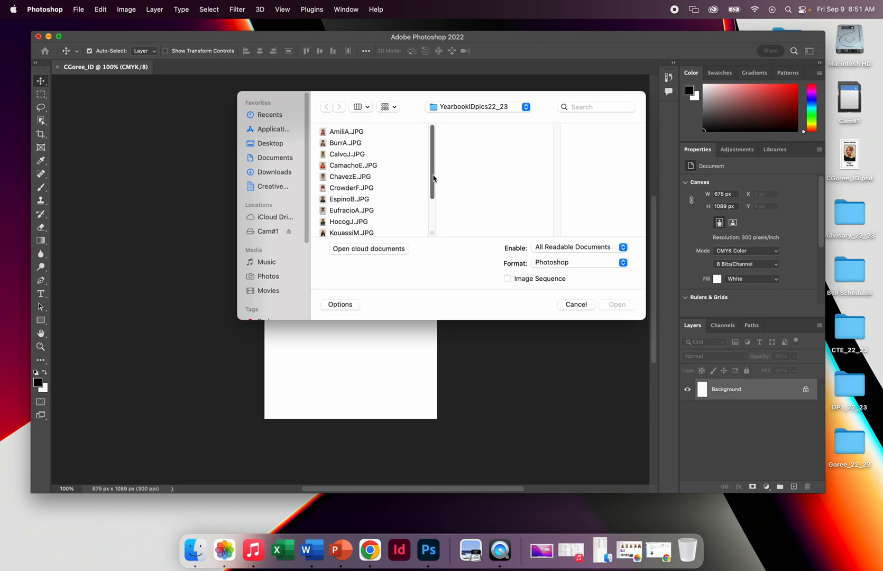
pyautogui.scroll(-1, 373, 179)
pyautogui.scroll(-5, 374, 179)
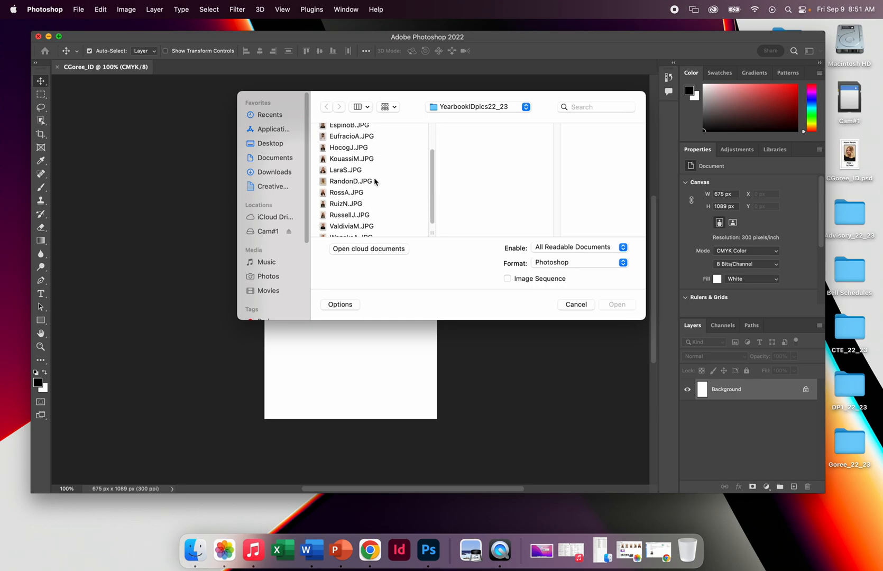
pyautogui.click(344, 226)
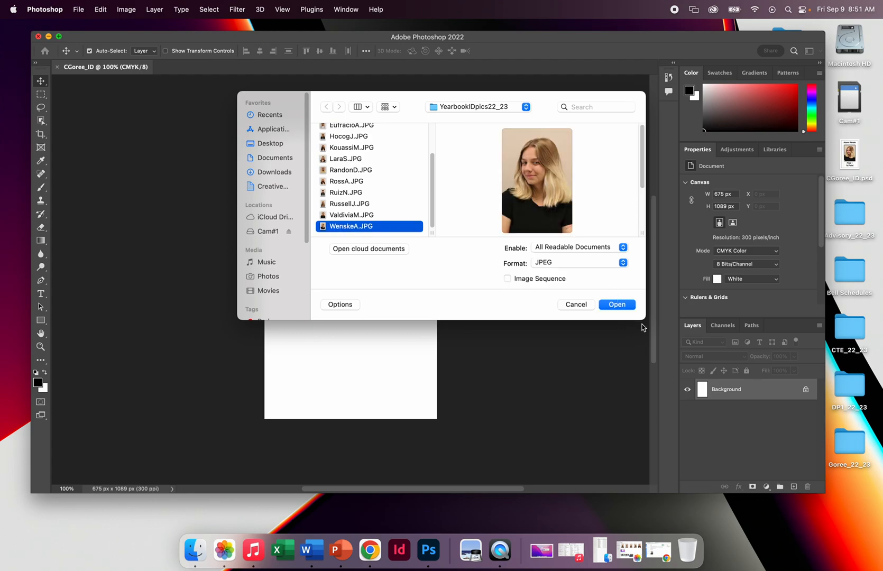
pyautogui.click(618, 305)
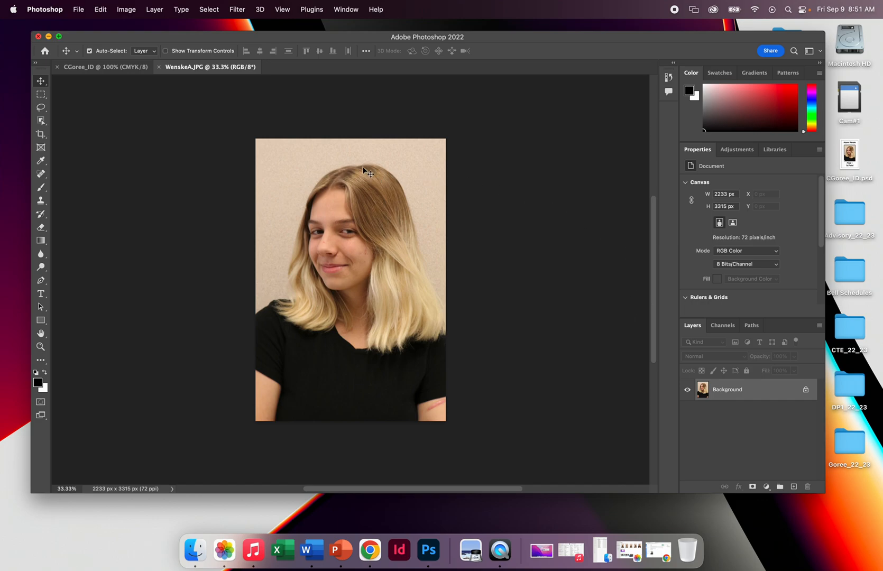
# Crop a narrow strip off both sides of the portrait to about 2102 px wide, keeping its full height.
pyautogui.click(42, 135)
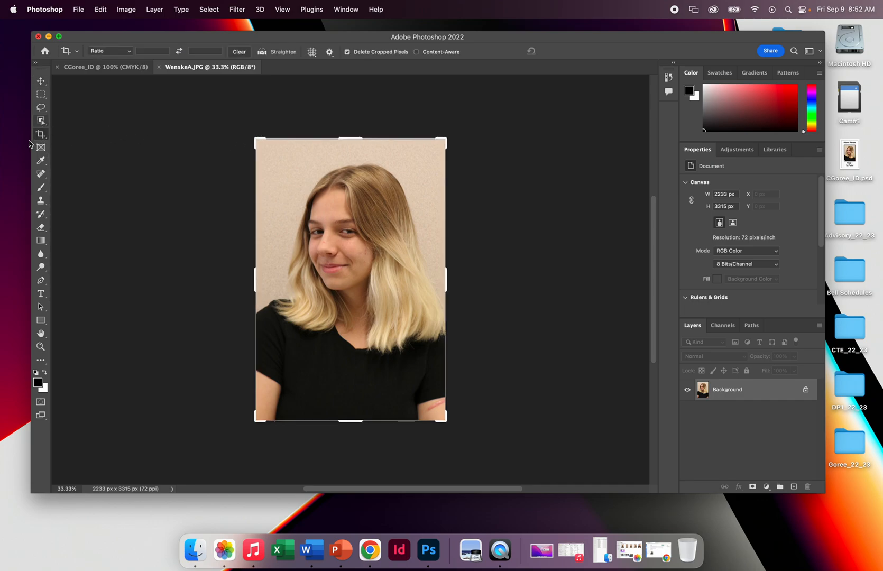
pyautogui.click(254, 143)
pyautogui.moveTo(254, 142); pyautogui.dragTo(257, 143)
pyautogui.moveTo(443, 277); pyautogui.dragTo(441, 278)
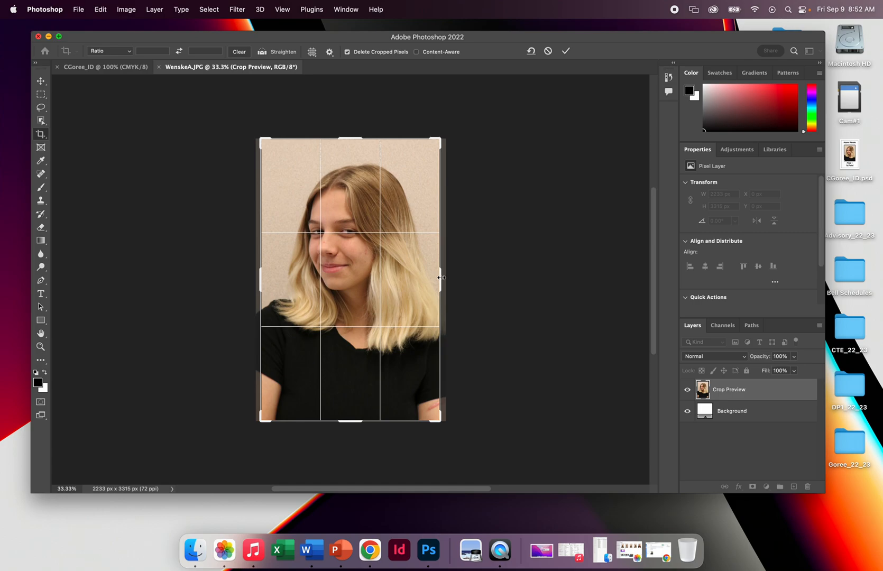
pyautogui.press('Return')
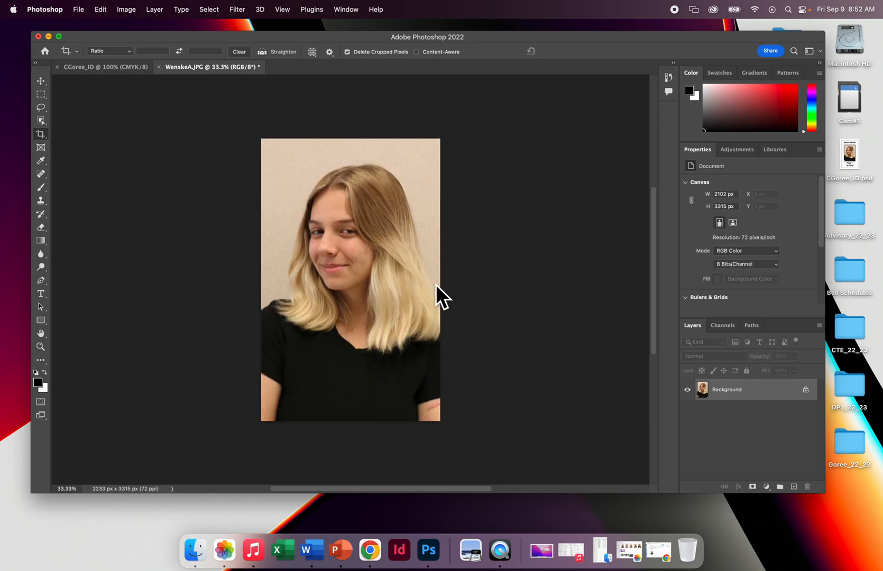
# Resize the portrait proportionally to 1.5 inches wide at 300 pixels/inch and fit it on screen.
pyautogui.click(127, 9)
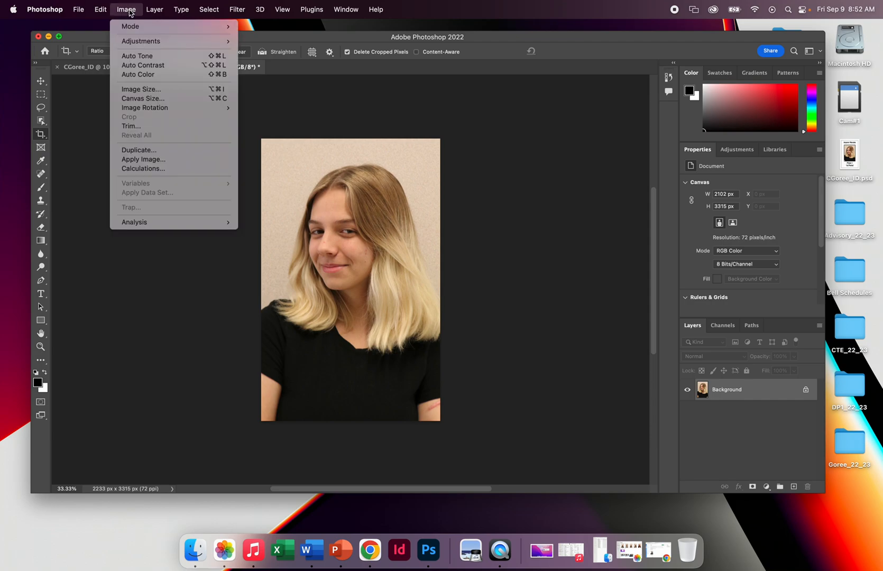
pyautogui.click(161, 90)
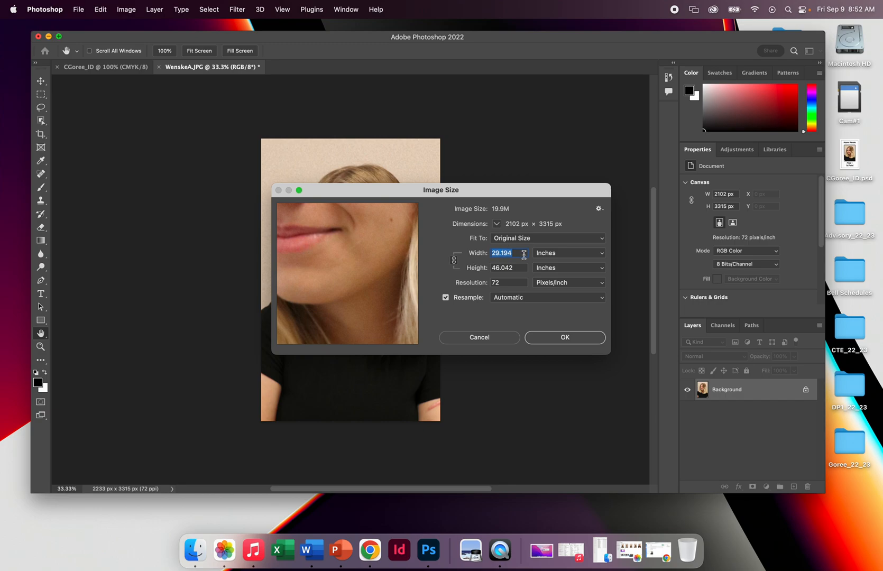
pyautogui.write('1.')
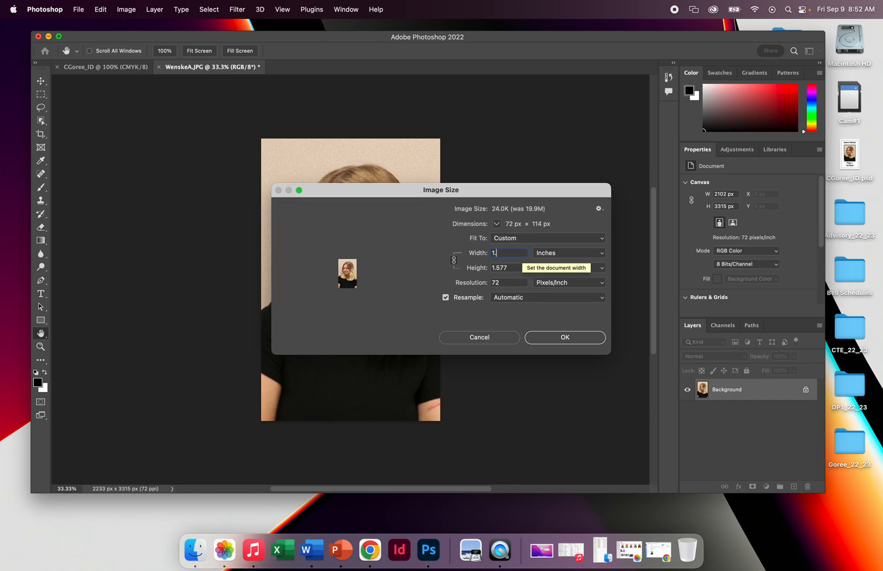
pyautogui.write('5')
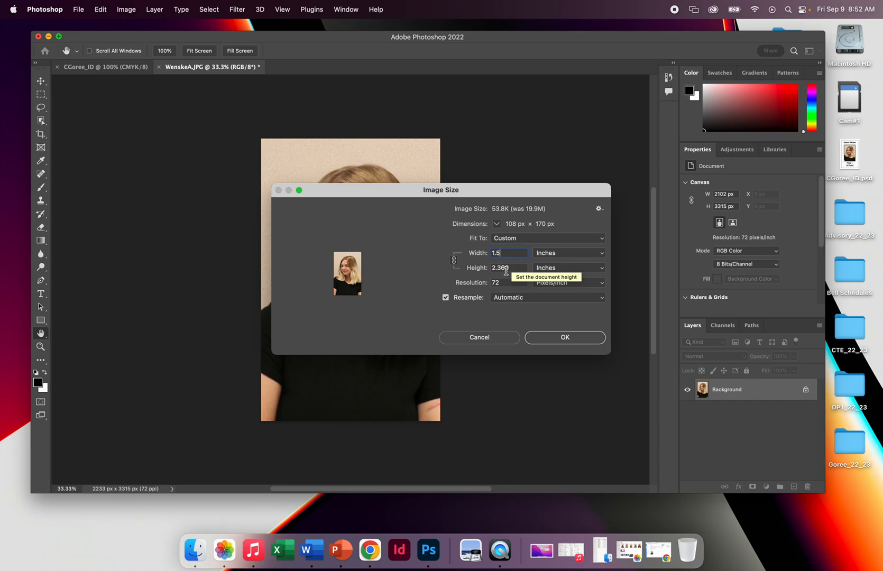
pyautogui.moveTo(504, 284); pyautogui.dragTo(485, 289)
pyautogui.write('300')
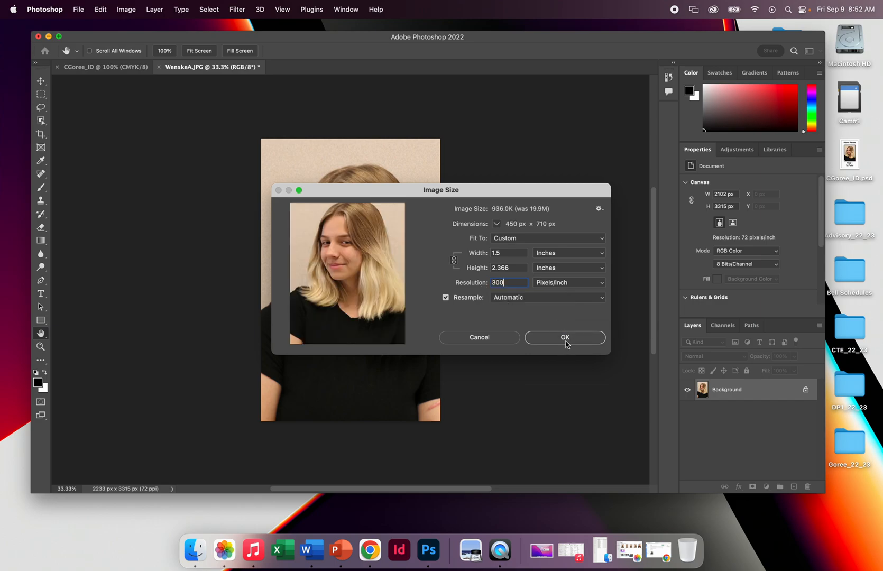
pyautogui.click(566, 344)
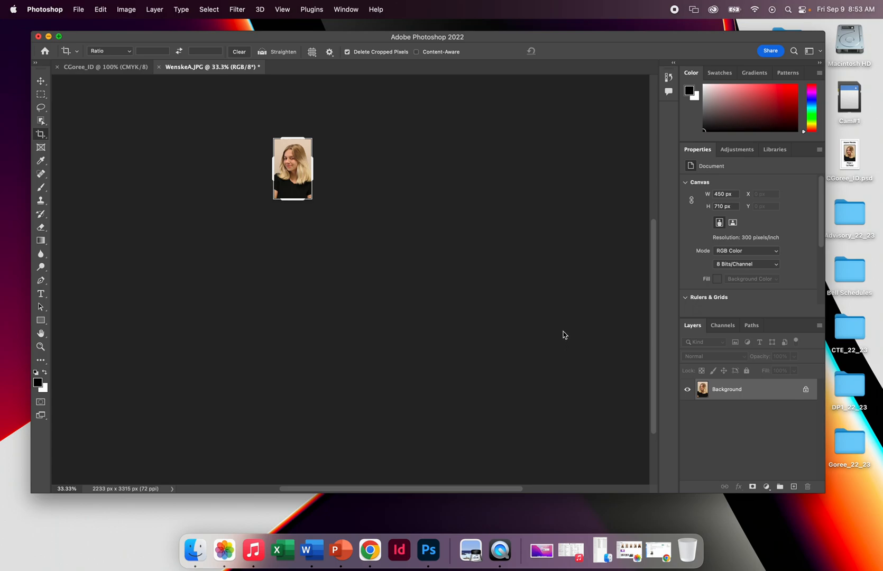
pyautogui.press('super+0')
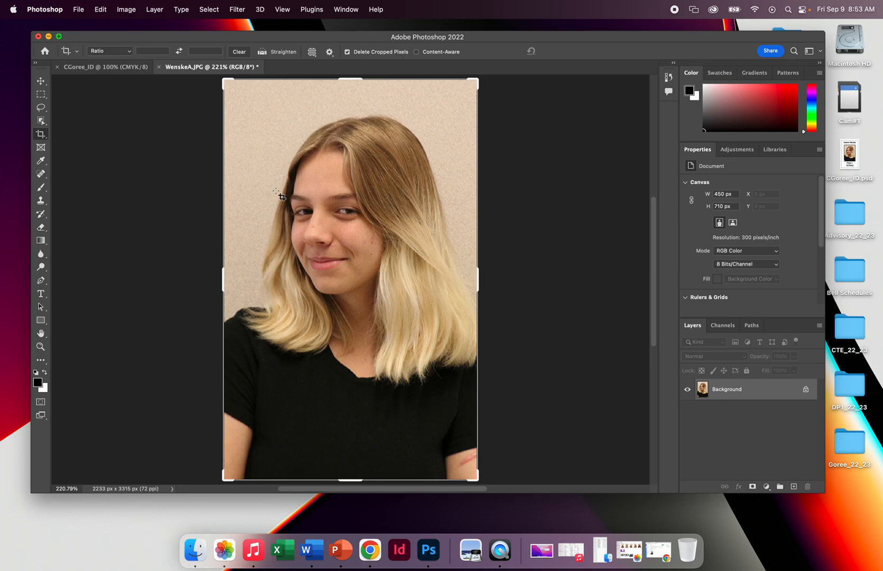
# Activate the Move tool, detach the portrait into a floating window over the blank ID document, and make the ID document active.
pyautogui.click(42, 85)
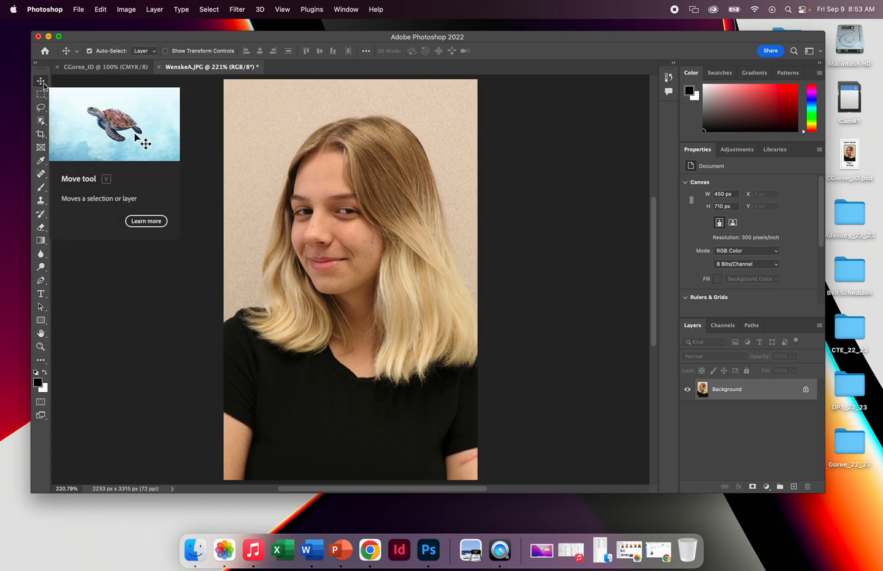
pyautogui.click(346, 11)
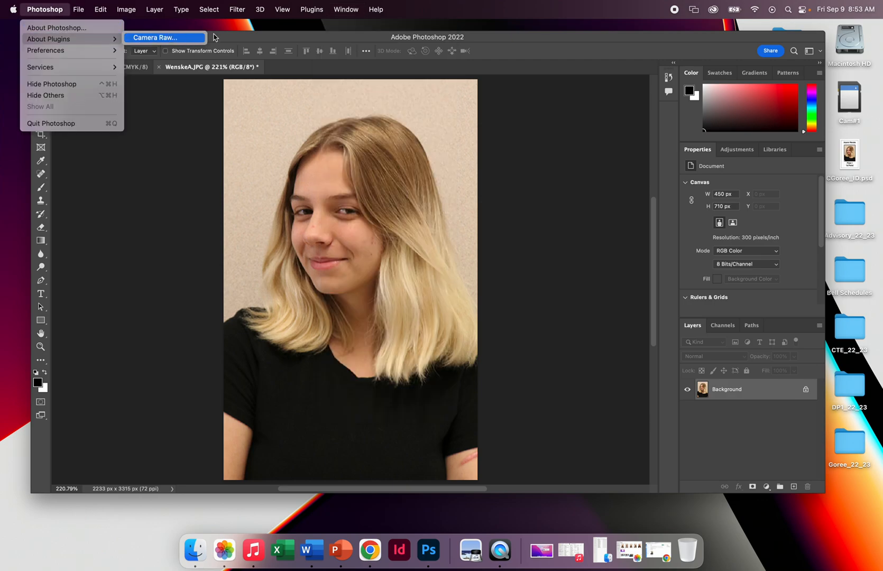
pyautogui.click(292, 39)
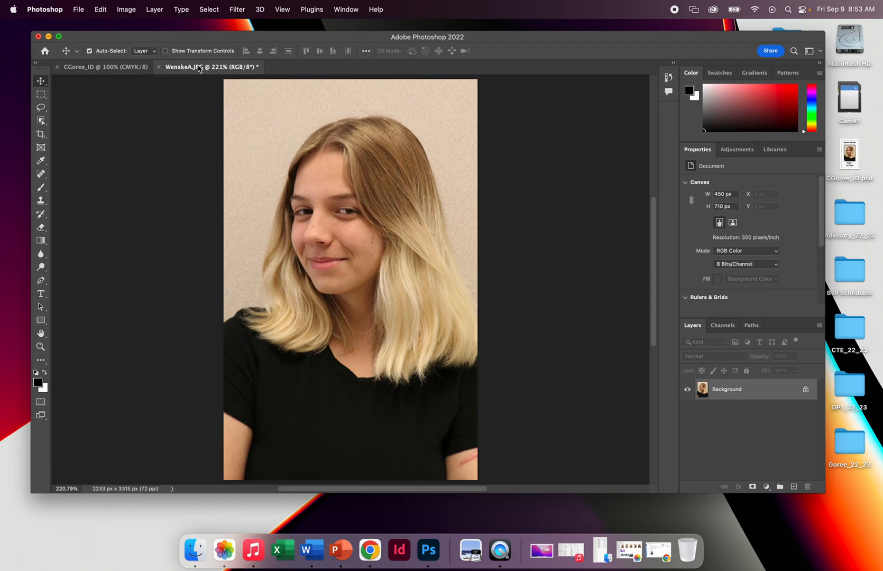
pyautogui.moveTo(199, 68); pyautogui.dragTo(133, 122)
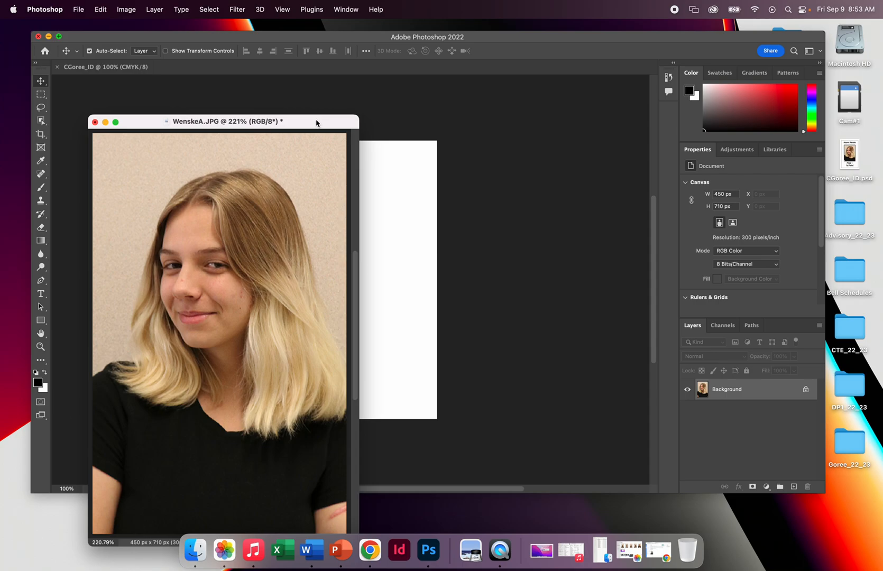
pyautogui.moveTo(321, 121); pyautogui.dragTo(287, 110)
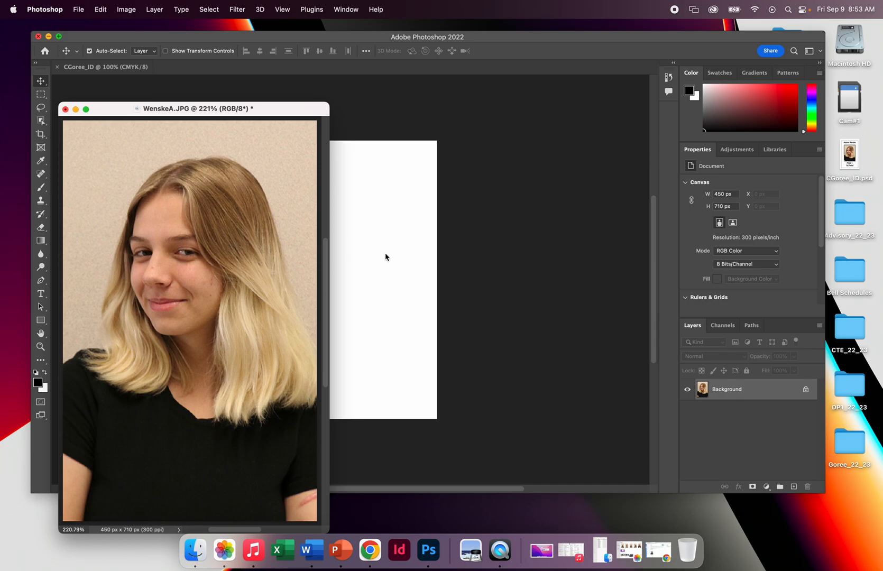
pyautogui.click(468, 208)
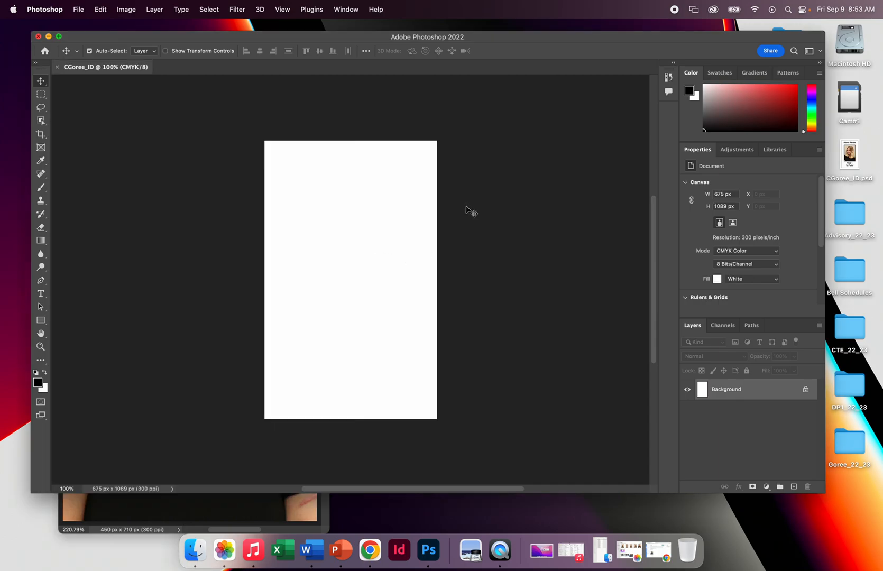
# Copy the floating portrait into the blank ID document and center it horizontally at about X 113 px, Y 144 px.
pyautogui.moveTo(124, 45); pyautogui.dragTo(172, 57)
pyautogui.click(76, 206)
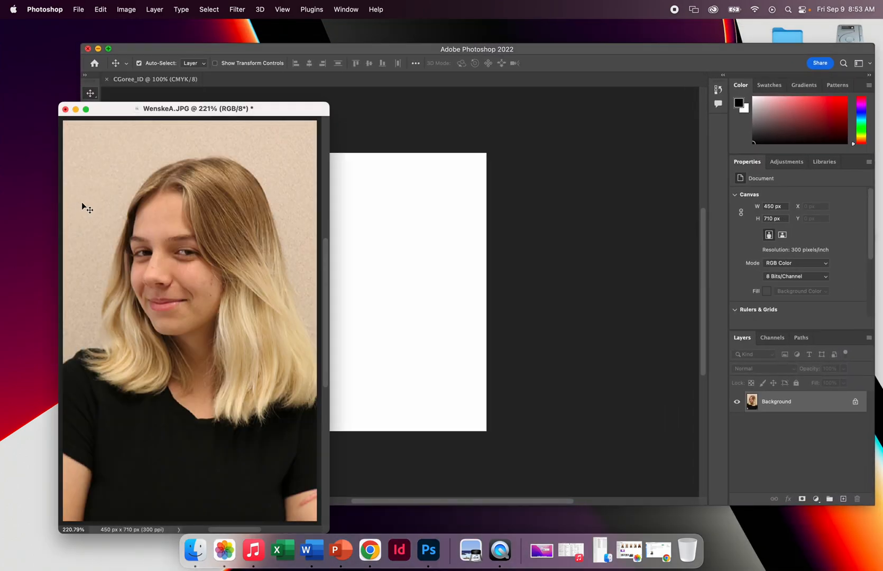
pyautogui.moveTo(120, 113); pyautogui.dragTo(119, 150)
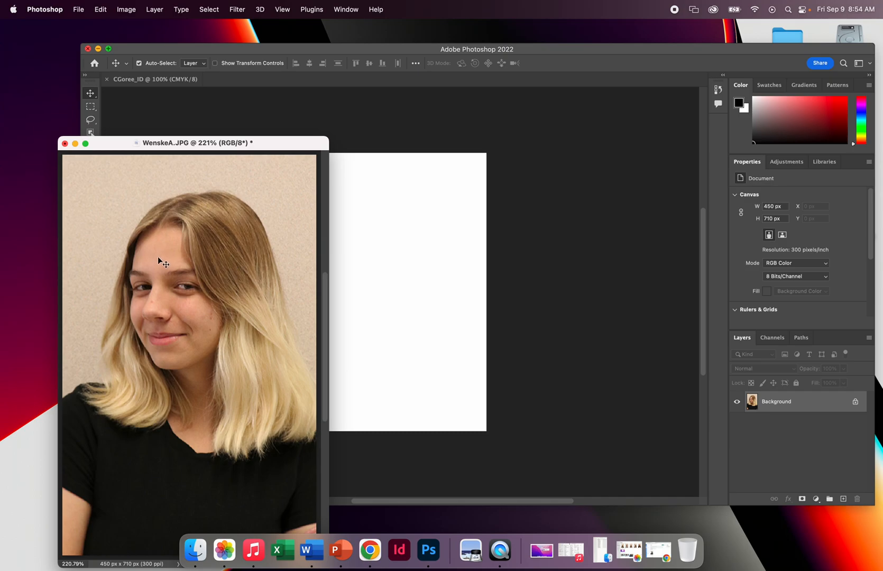
pyautogui.moveTo(159, 259); pyautogui.dragTo(382, 259)
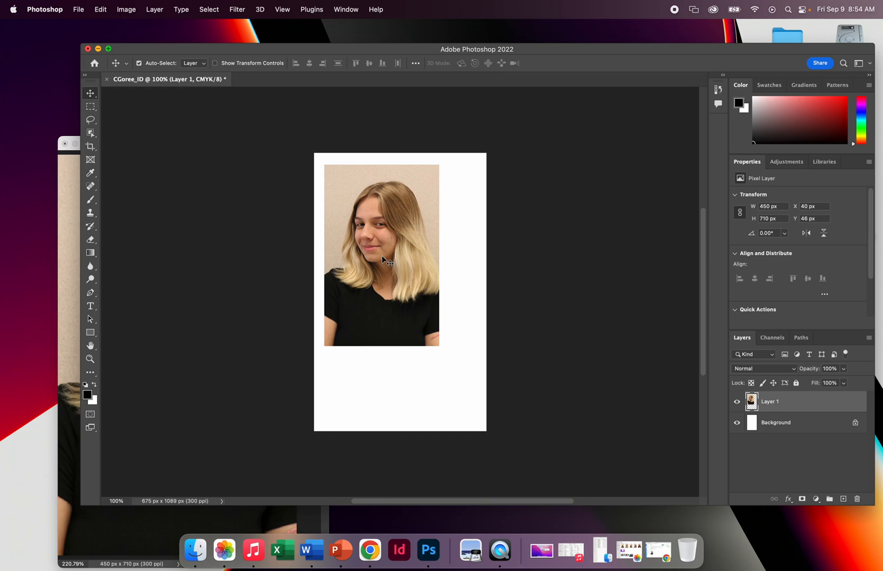
pyautogui.moveTo(381, 258); pyautogui.dragTo(393, 281)
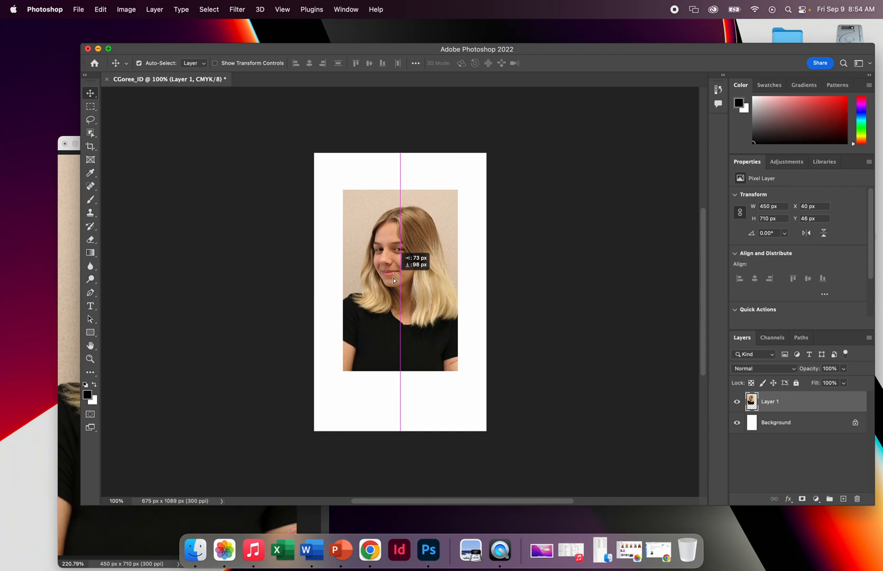
pyautogui.moveTo(394, 280); pyautogui.dragTo(393, 281)
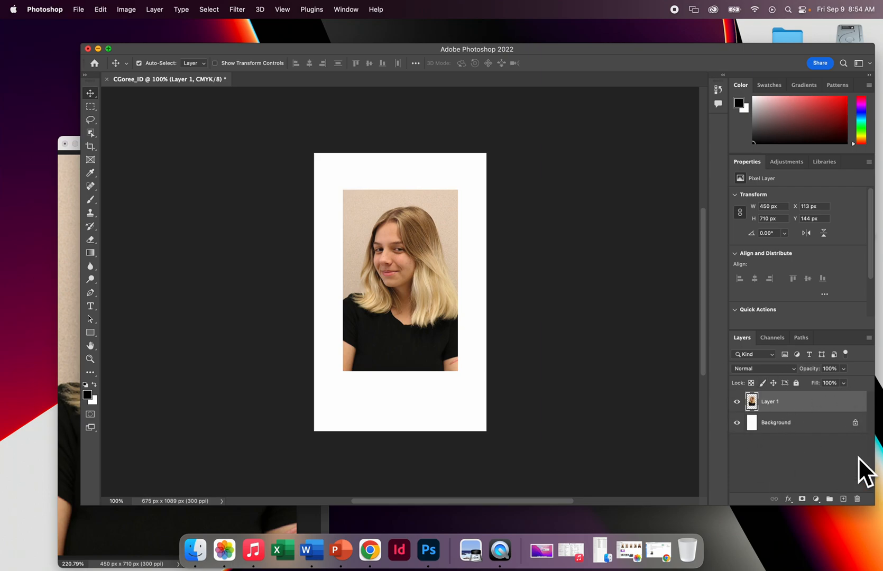
# Add a bright blue Stroke layer style to the portrait layer, 13 px wide and positioned inside.
pyautogui.doubleClick(815, 406)
pyautogui.moveTo(520, 148)
pyautogui.mouseDown()
pyautogui.moveTo(649, 149)
pyautogui.moveTo(692, 160)
pyautogui.mouseUp()
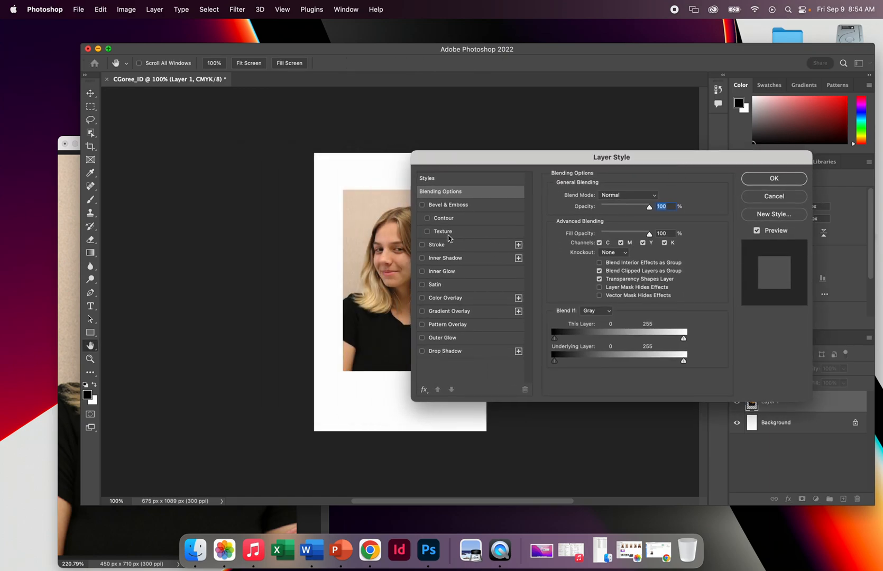
pyautogui.click(423, 245)
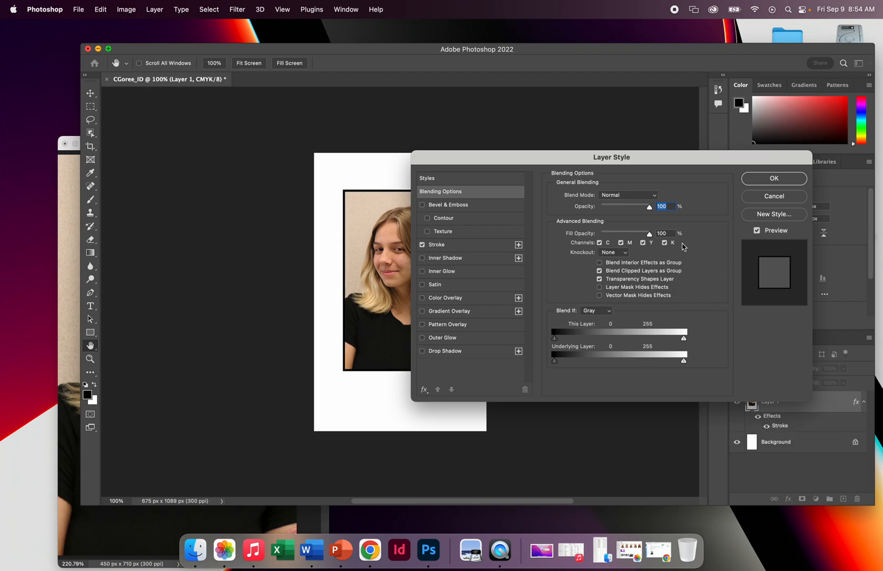
pyautogui.click(469, 246)
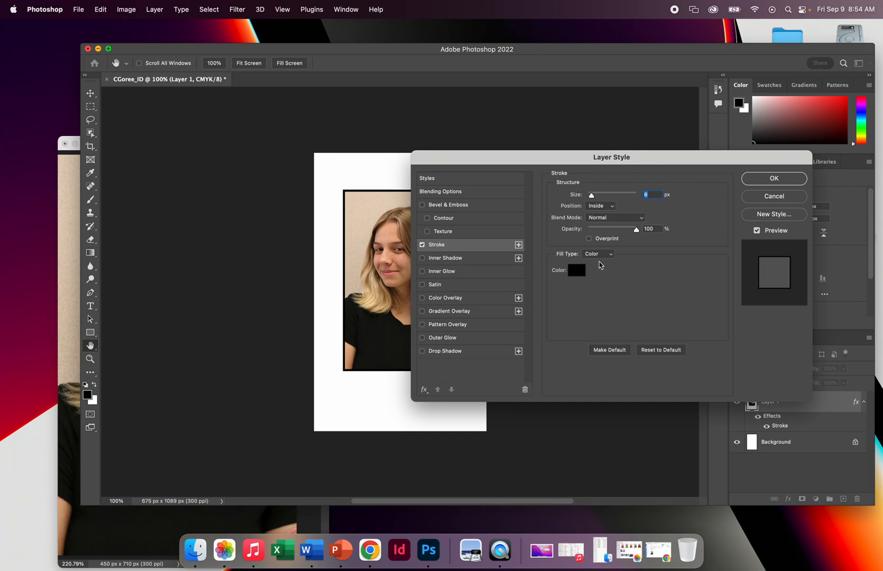
pyautogui.click(576, 270)
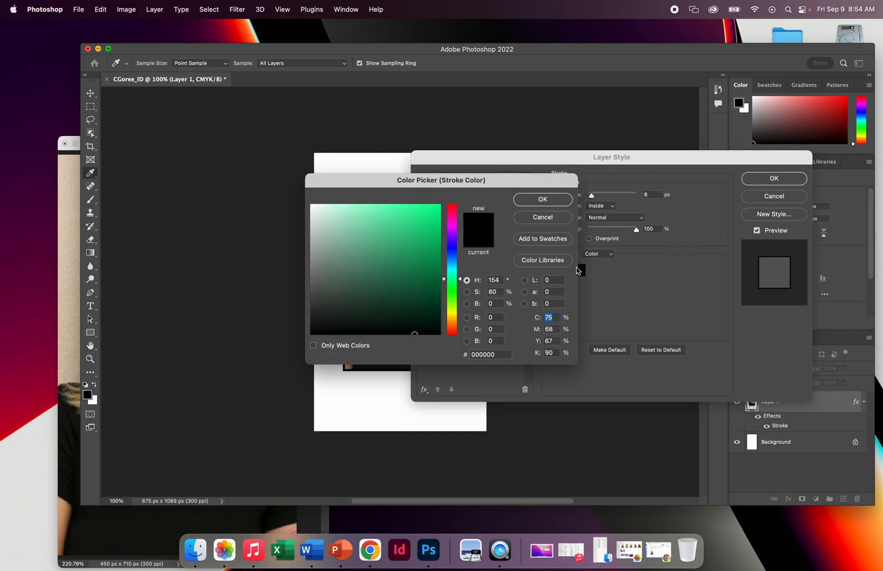
pyautogui.click(453, 249)
pyautogui.click(436, 220)
pyautogui.click(543, 199)
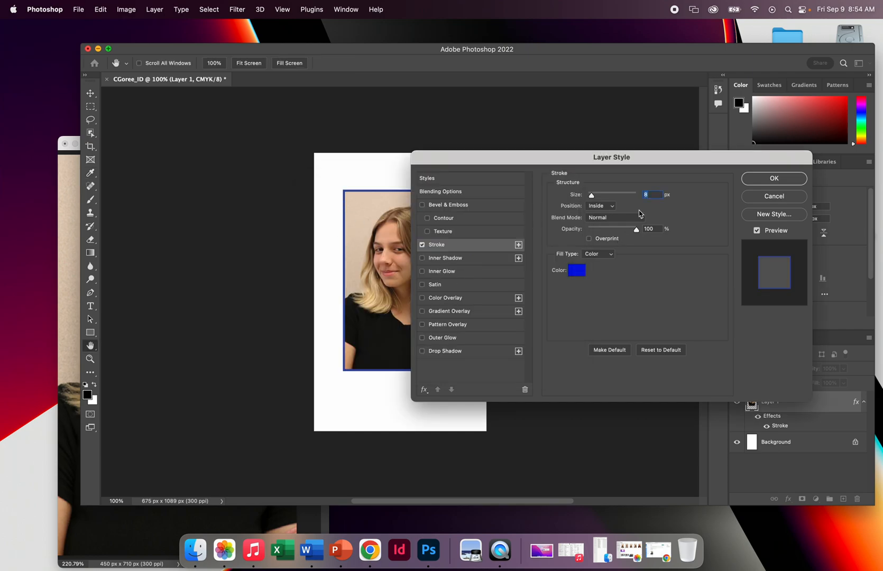
pyautogui.moveTo(592, 197)
pyautogui.mouseDown()
pyautogui.moveTo(601, 197)
pyautogui.moveTo(594, 199)
pyautogui.mouseUp()
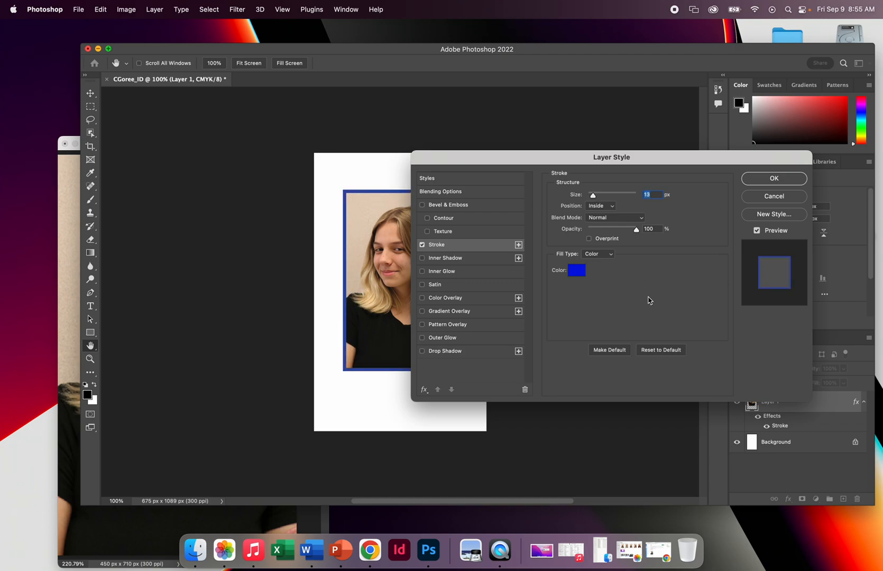
pyautogui.click(798, 181)
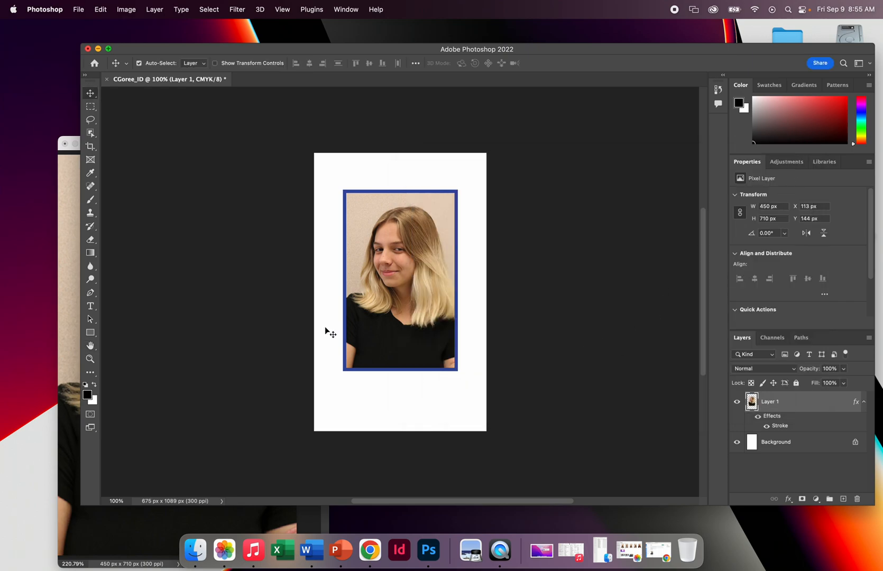
# Add a placeholder text layer with the Horizontal Type tool and center it above the portrait.
pyautogui.click(90, 311)
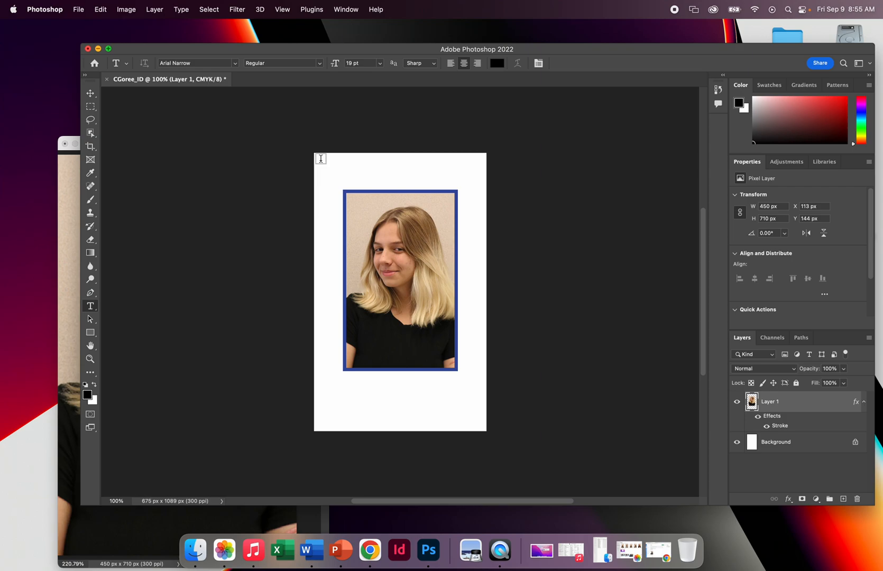
pyautogui.click(321, 158)
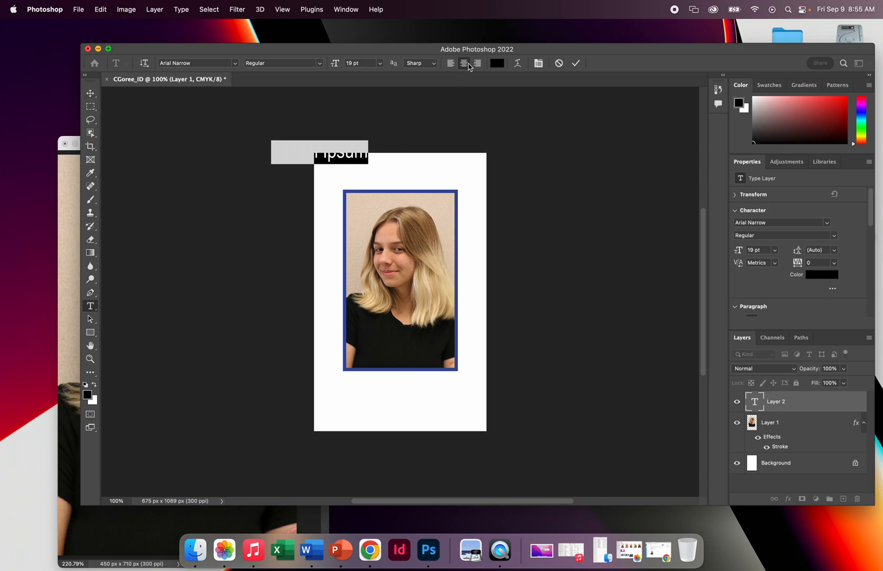
pyautogui.click(92, 95)
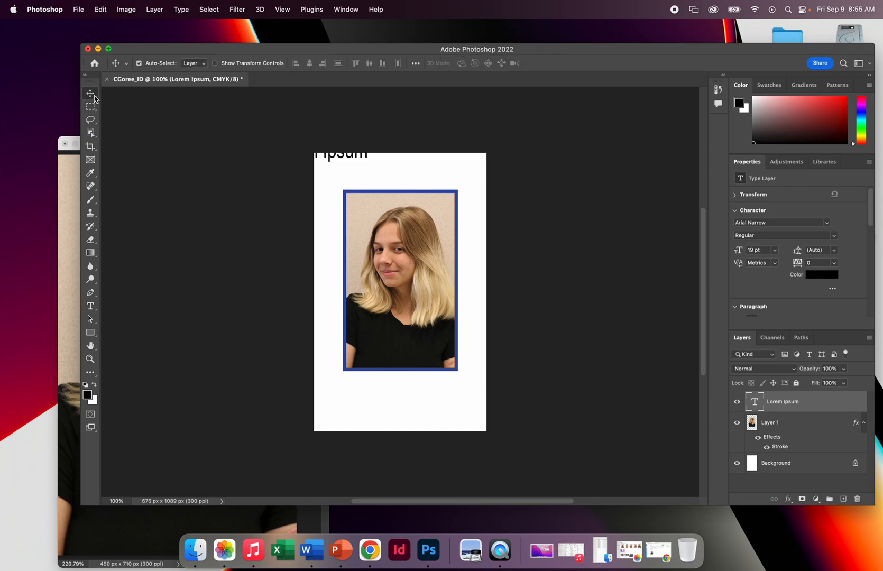
pyautogui.moveTo(335, 156); pyautogui.dragTo(411, 176)
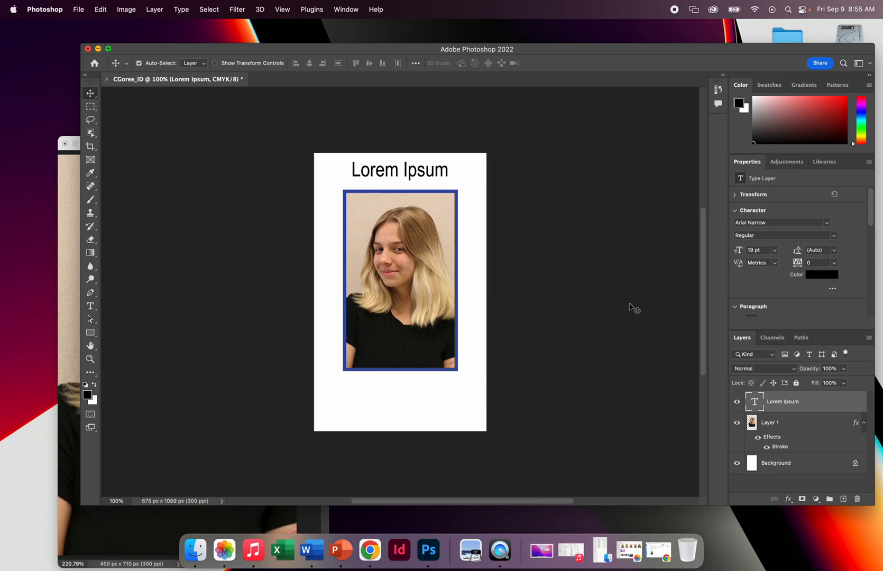
# Replace the placeholder text with the student's full name and realign it to the badge's vertical center line.
pyautogui.doubleClick(756, 406)
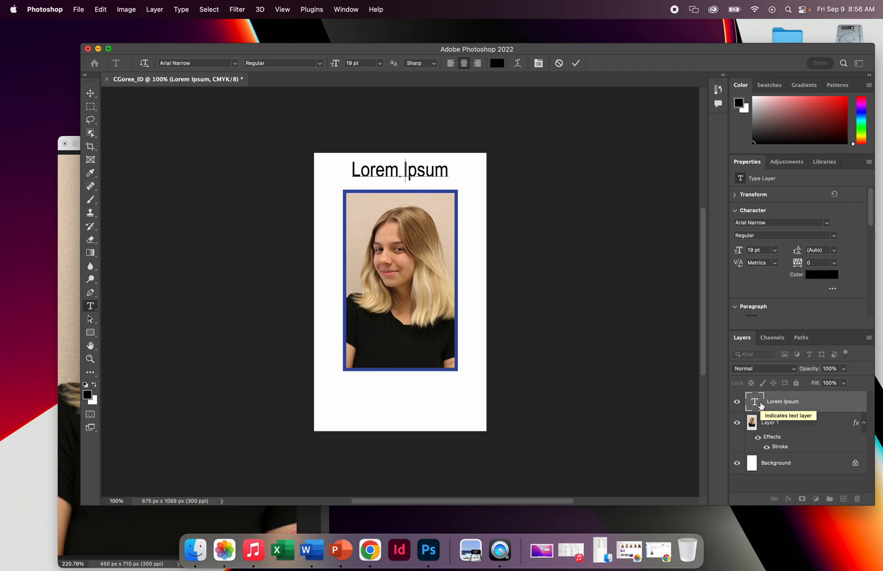
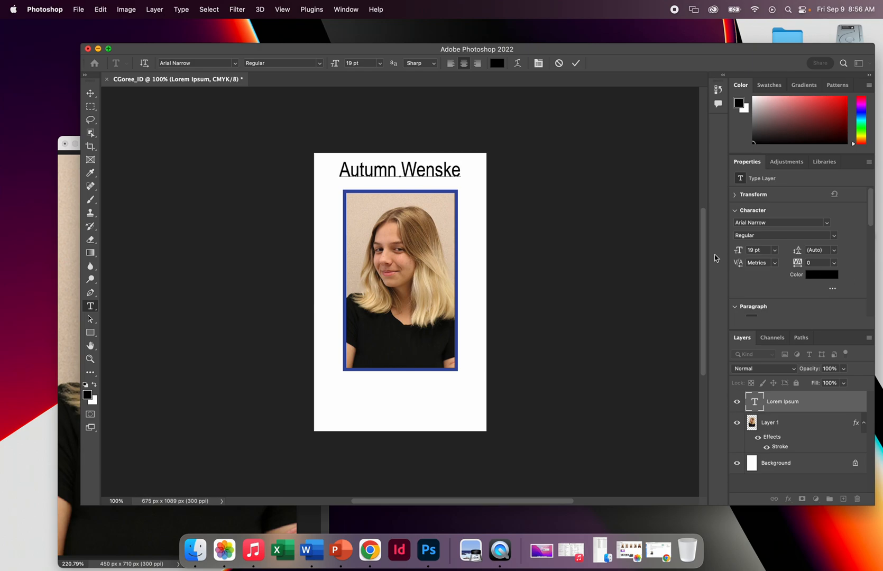
pyautogui.click(91, 94)
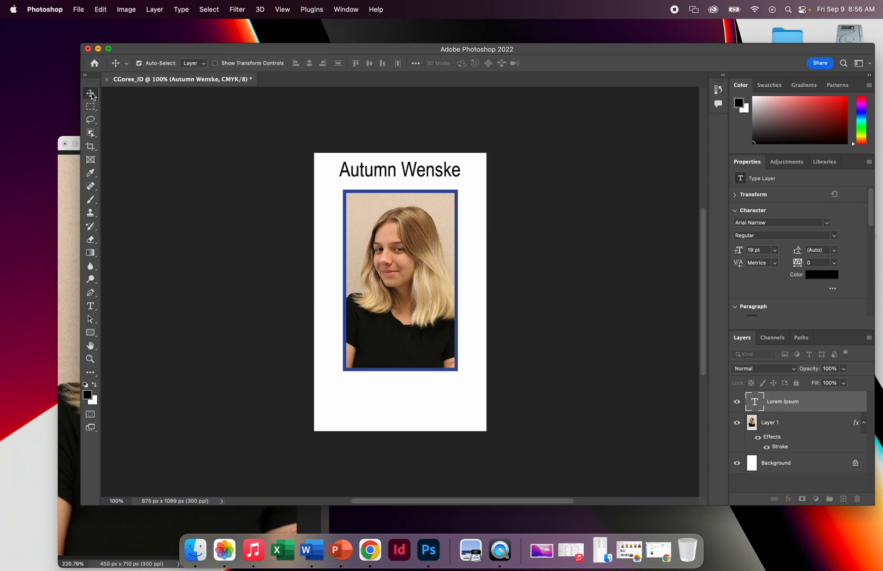
pyautogui.moveTo(446, 174)
pyautogui.mouseDown()
pyautogui.moveTo(433, 173)
pyautogui.moveTo(440, 172)
pyautogui.mouseUp()
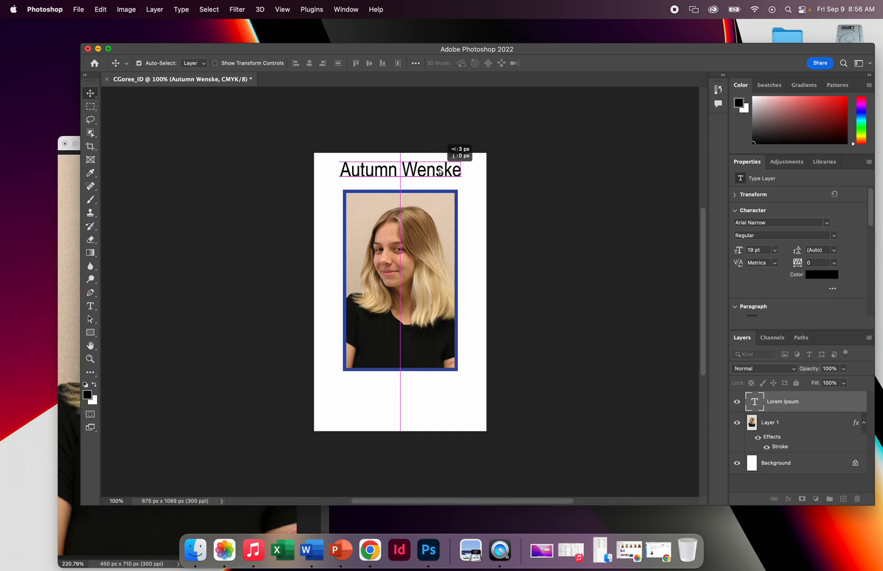
pyautogui.moveTo(439, 171); pyautogui.dragTo(440, 172)
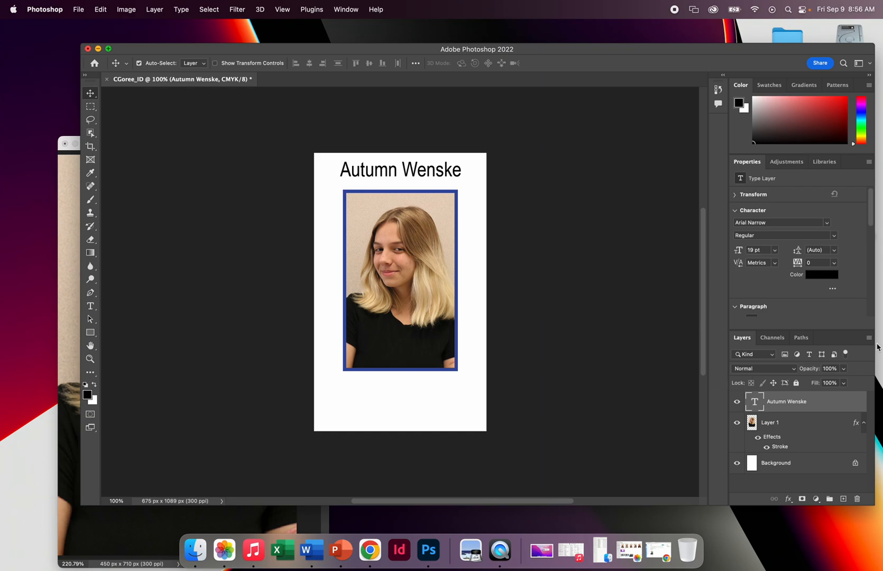
# Duplicate the name text layer, place the copy centered below the portrait, and change its text to "Photo 1" and "1st Period" on two lines.
pyautogui.moveTo(835, 405); pyautogui.dragTo(844, 499)
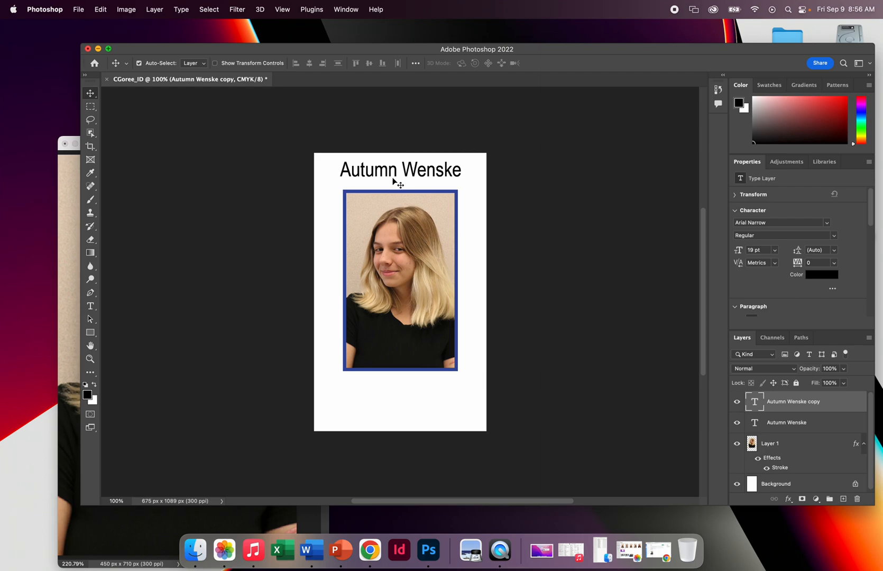
pyautogui.moveTo(393, 181); pyautogui.dragTo(380, 392)
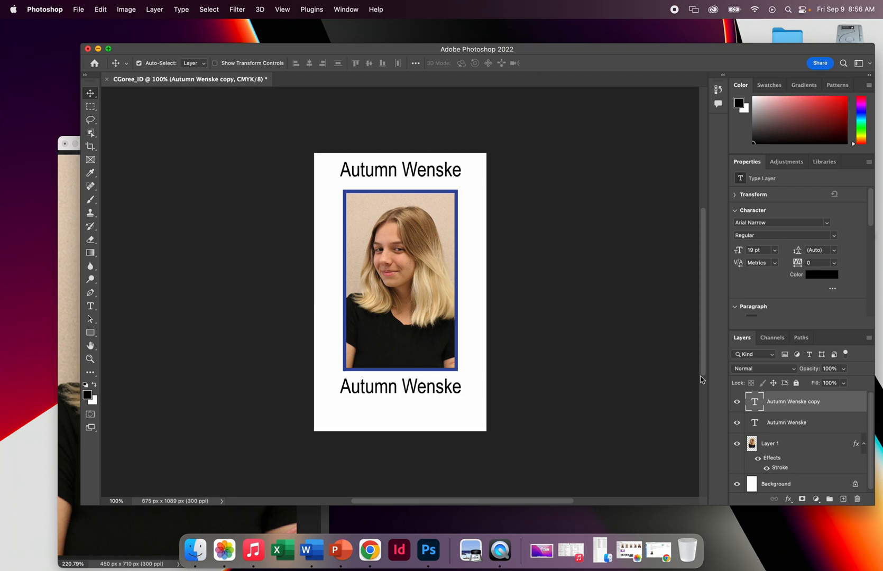
pyautogui.doubleClick(756, 407)
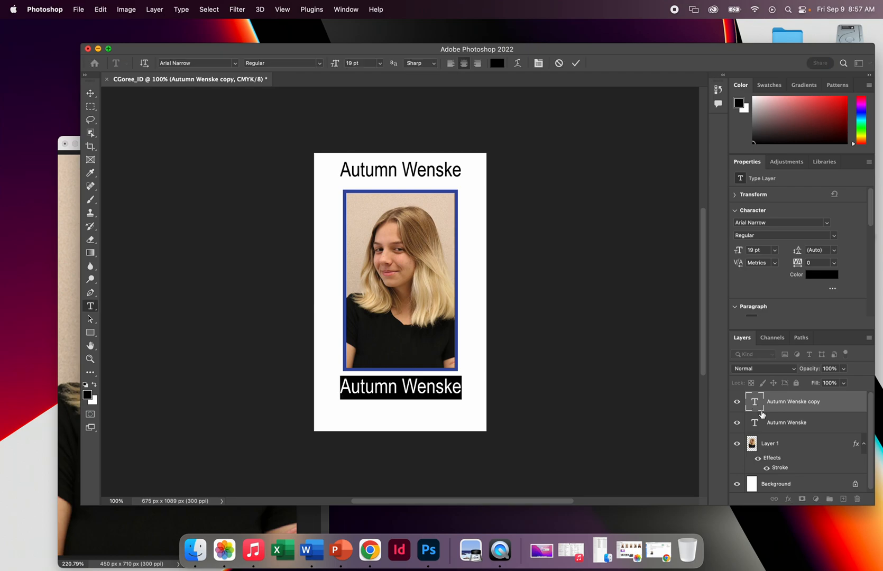
pyautogui.write('Photo')
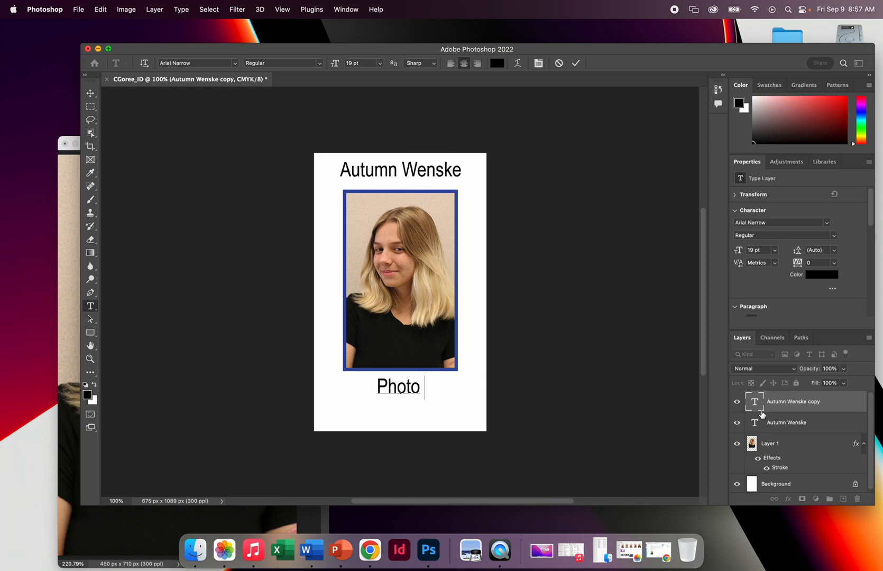
pyautogui.write(' 1')
pyautogui.press('Return')
pyautogui.write('1st Period')
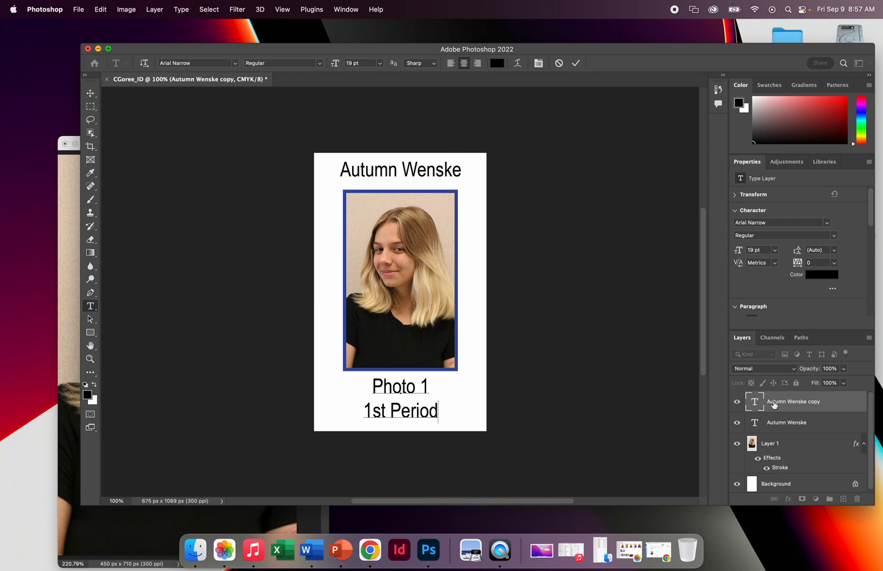
# Recolor the student's name text to the blue sampled from the portrait's border (#384ca0).
pyautogui.doubleClick(759, 423)
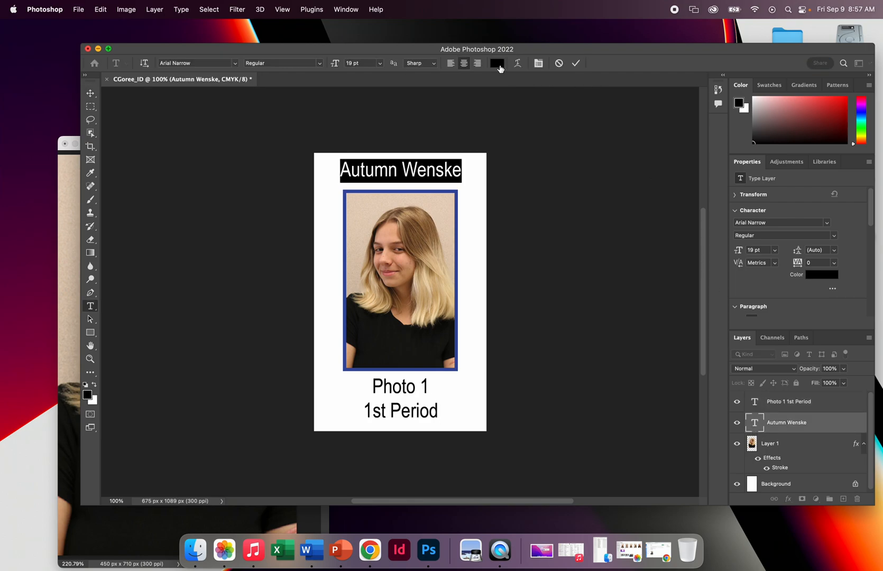
pyautogui.click(497, 63)
pyautogui.moveTo(507, 185); pyautogui.dragTo(643, 251)
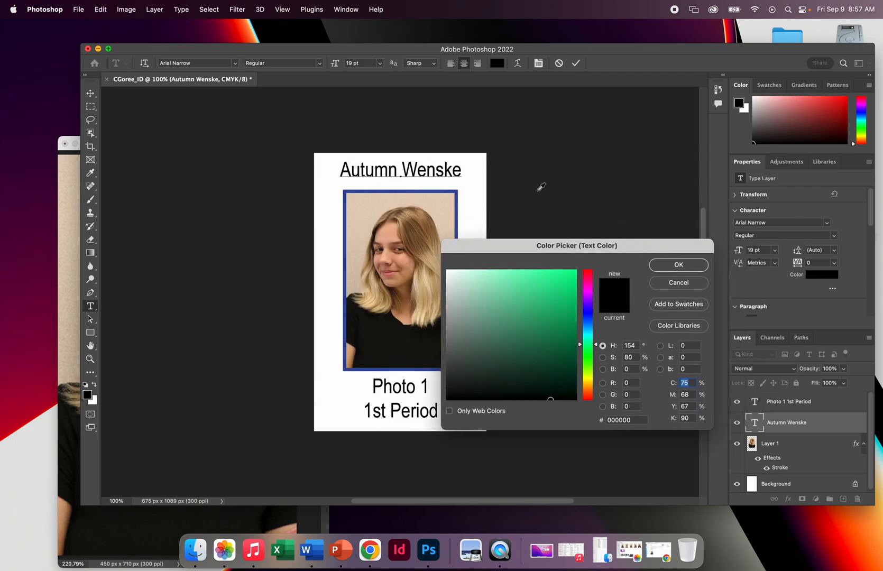
pyautogui.click(456, 193)
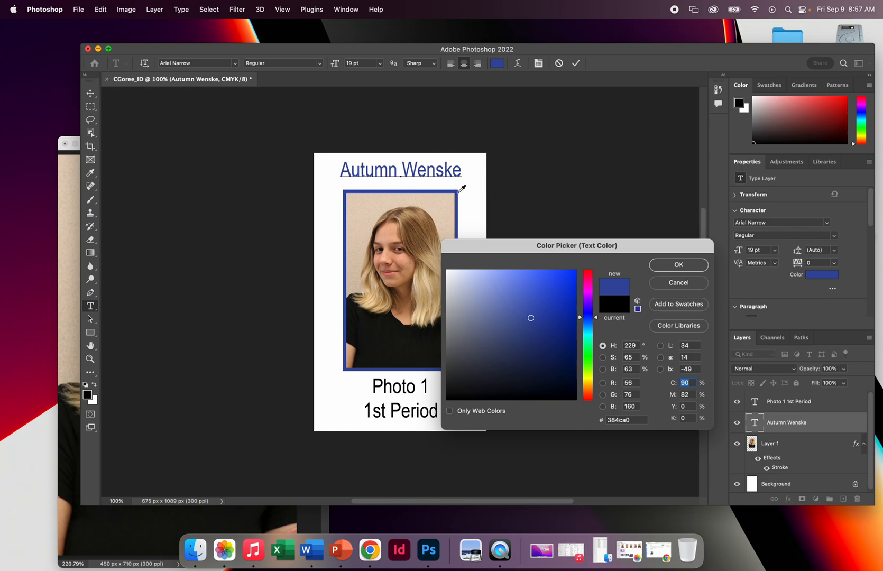
pyautogui.click(681, 267)
pyautogui.hotkey('ctrl', 'Return')
pyautogui.press('v')
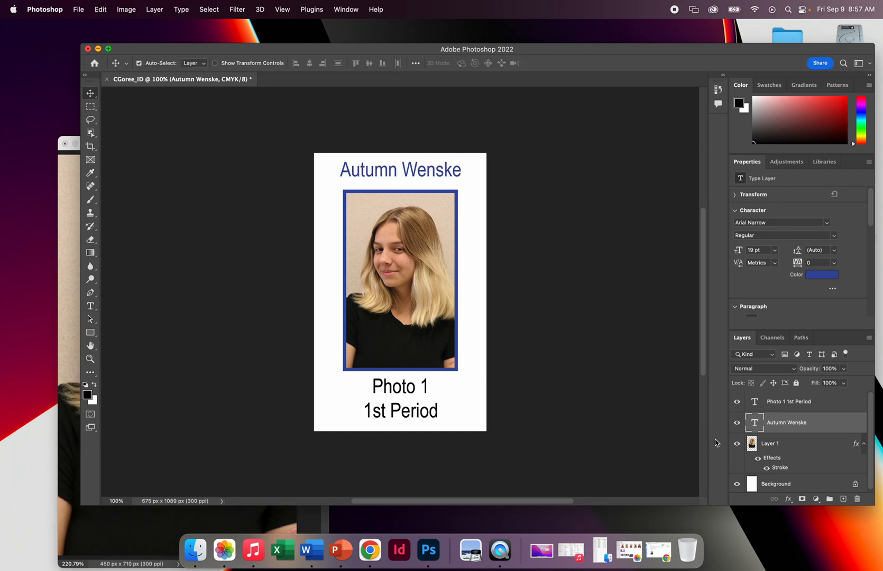
# Recolor the "Photo 1 1st Period" text to the portrait border's sampled blue (#384ca0) and return to the Move tool.
pyautogui.doubleClick(751, 402)
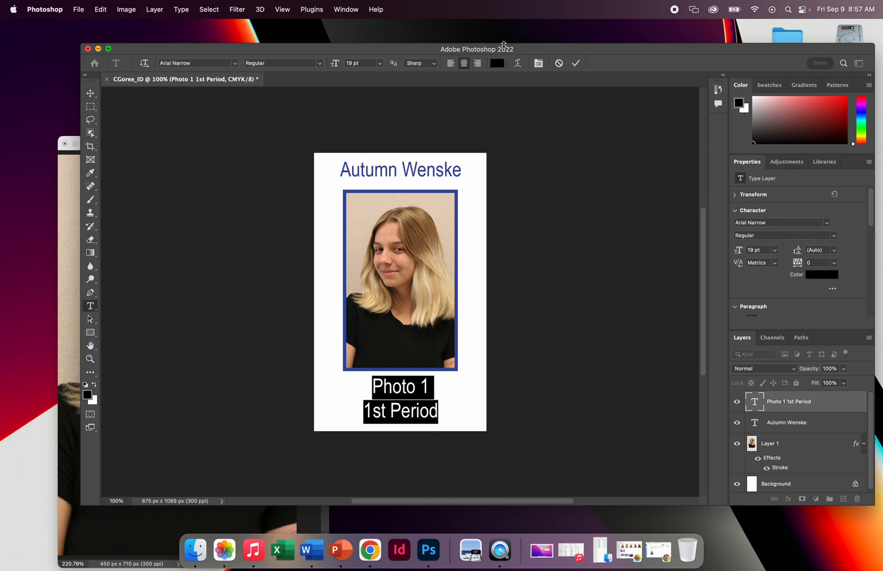
pyautogui.click(499, 64)
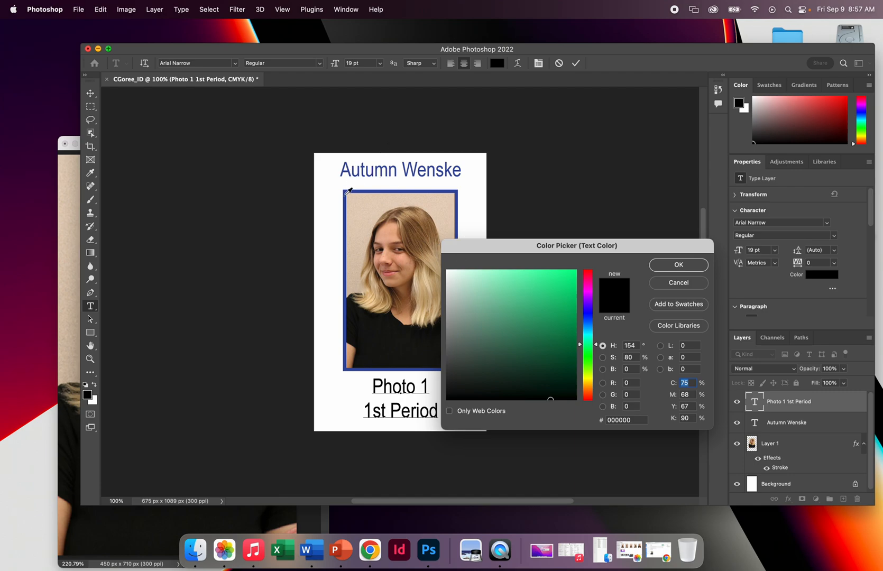
pyautogui.click(344, 191)
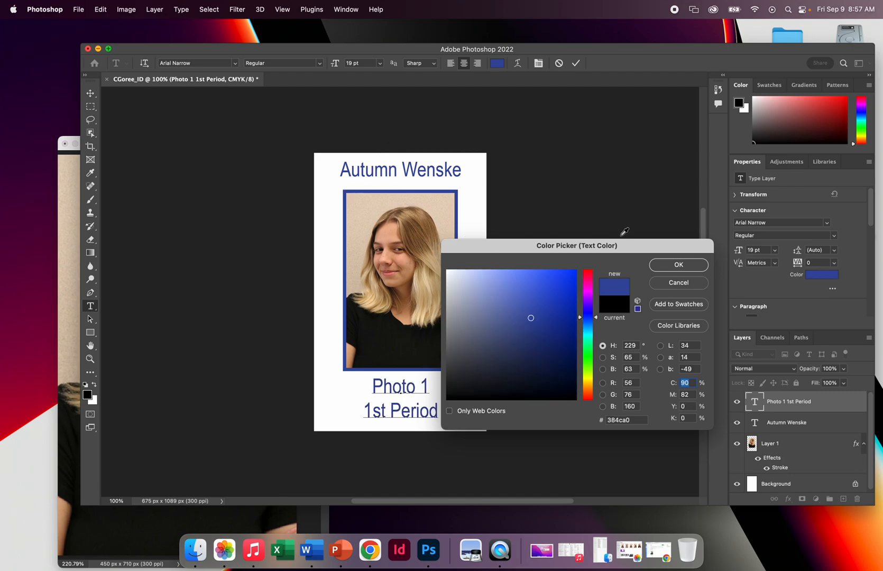
pyautogui.click(667, 266)
pyautogui.click(90, 93)
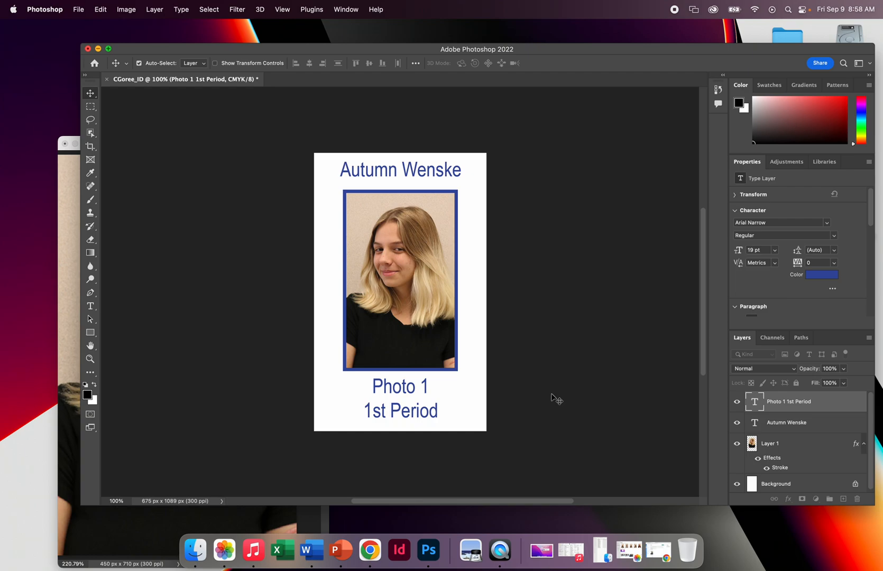
# Save a JPEG copy of the badge to the Desktop on the computer, replacing the existing file, at quality 8 with Baseline ("Standard") format.
pyautogui.click(82, 9)
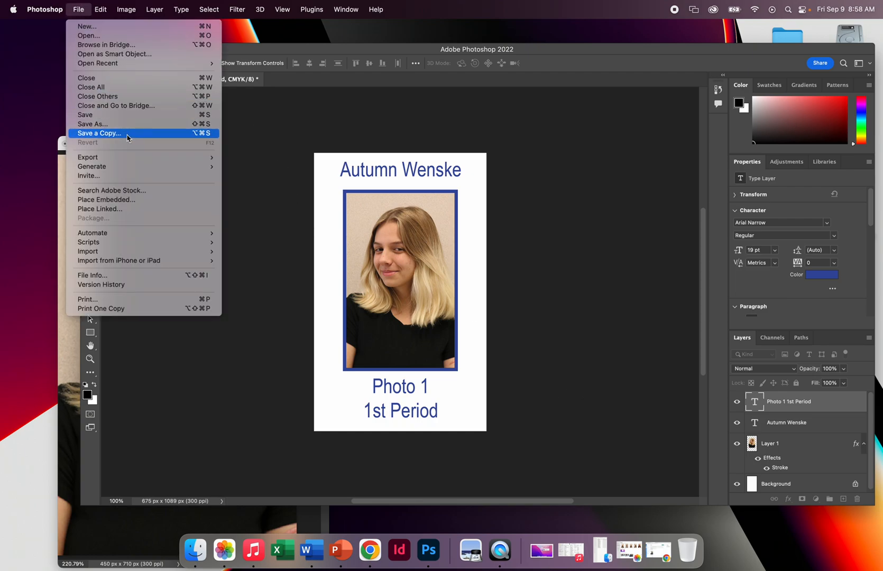
pyautogui.click(99, 134)
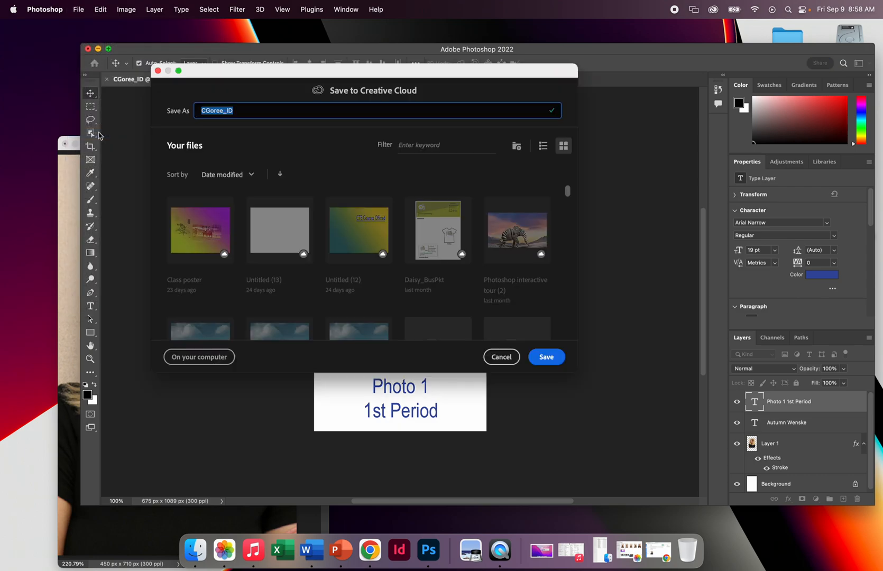
pyautogui.click(191, 358)
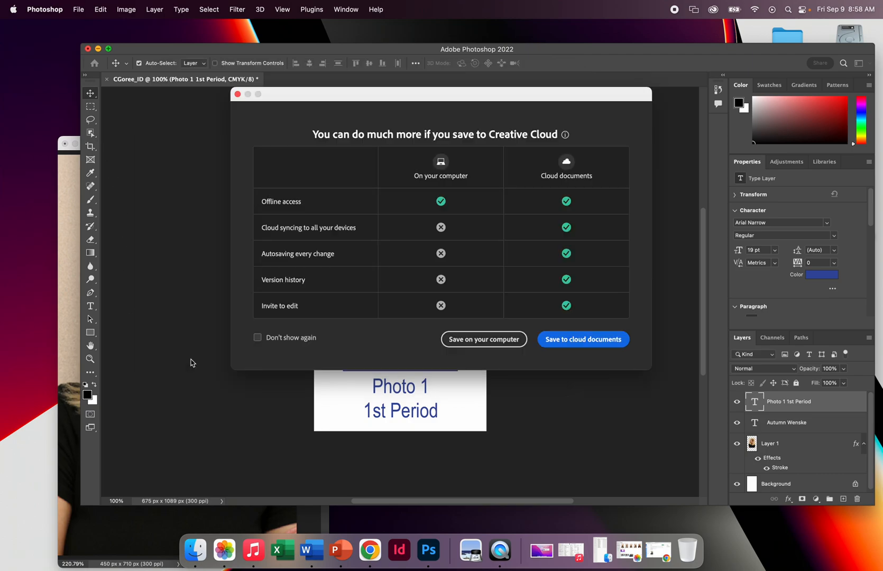
pyautogui.click(481, 339)
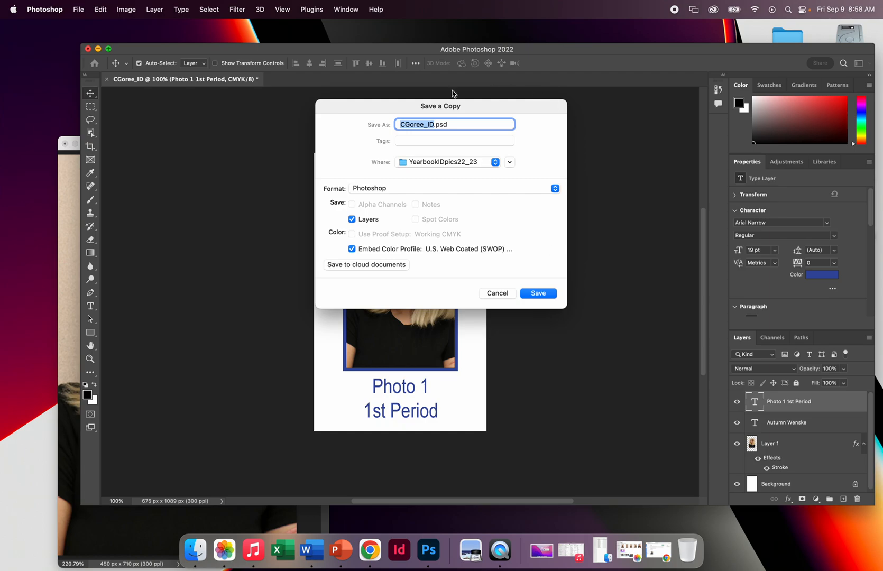
pyautogui.click(446, 163)
pyautogui.click(438, 174)
pyautogui.click(513, 191)
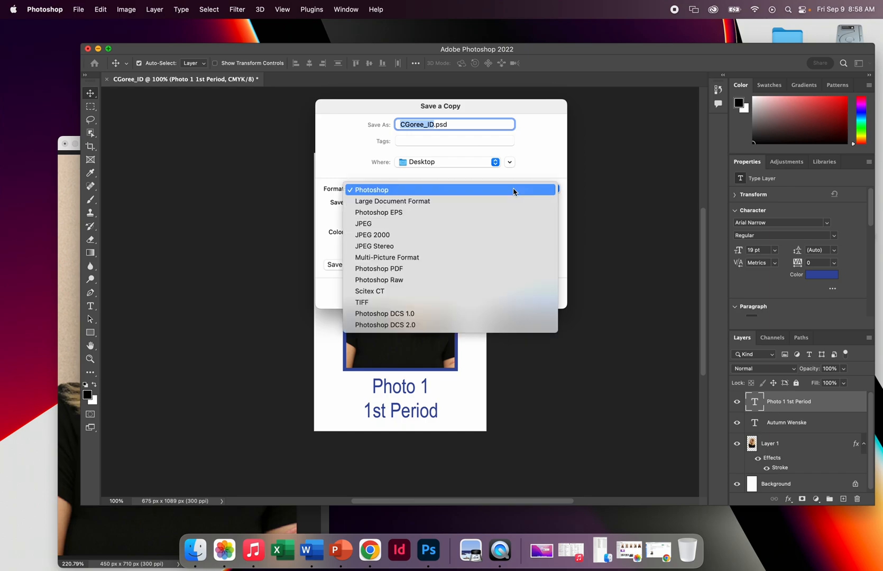
pyautogui.click(378, 222)
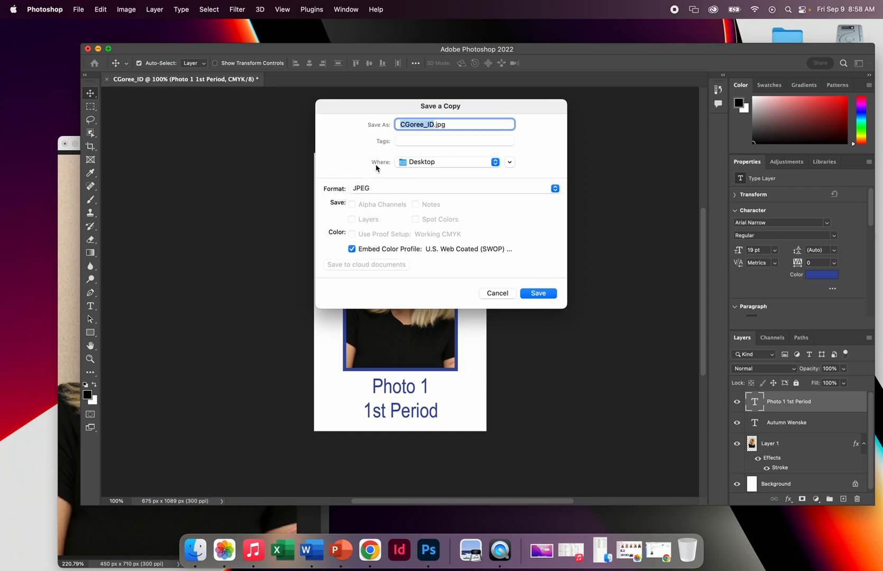
pyautogui.click(545, 296)
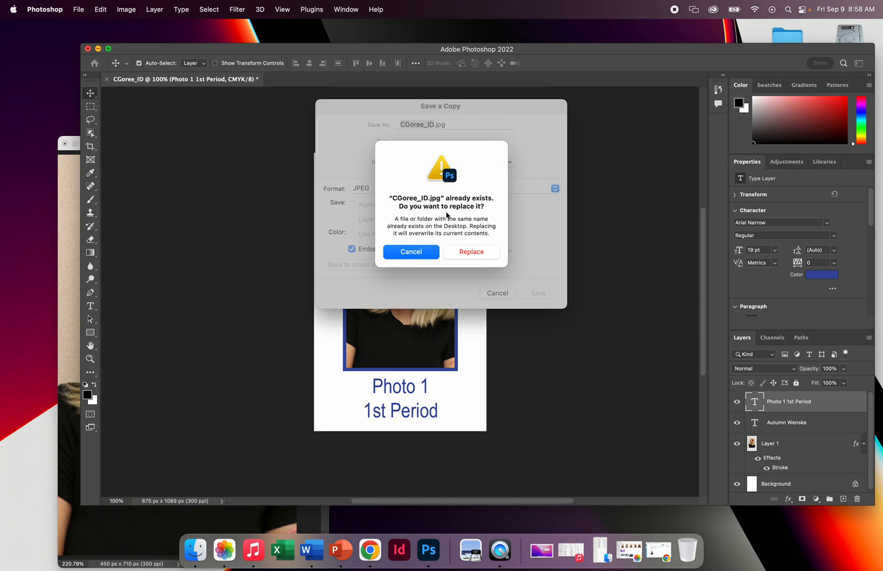
pyautogui.click(471, 252)
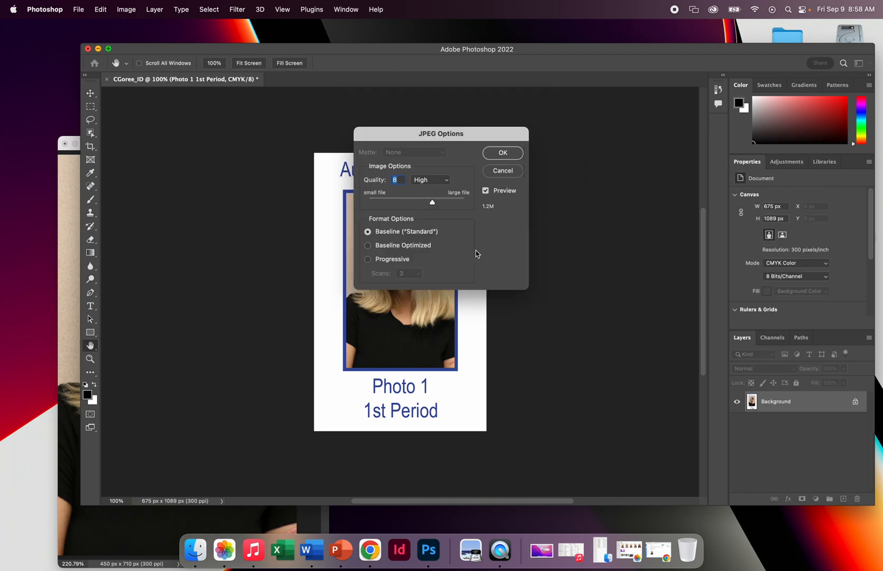
pyautogui.click(503, 154)
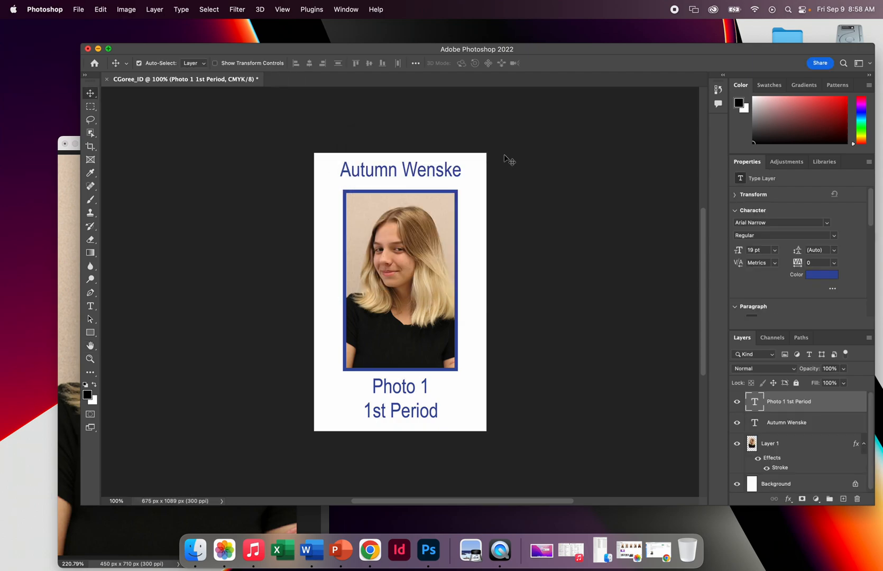
# Close the open documents, saving the badge in Photoshop format to the Desktop over the existing file and discarding the source portrait photo's changes.
pyautogui.click(88, 48)
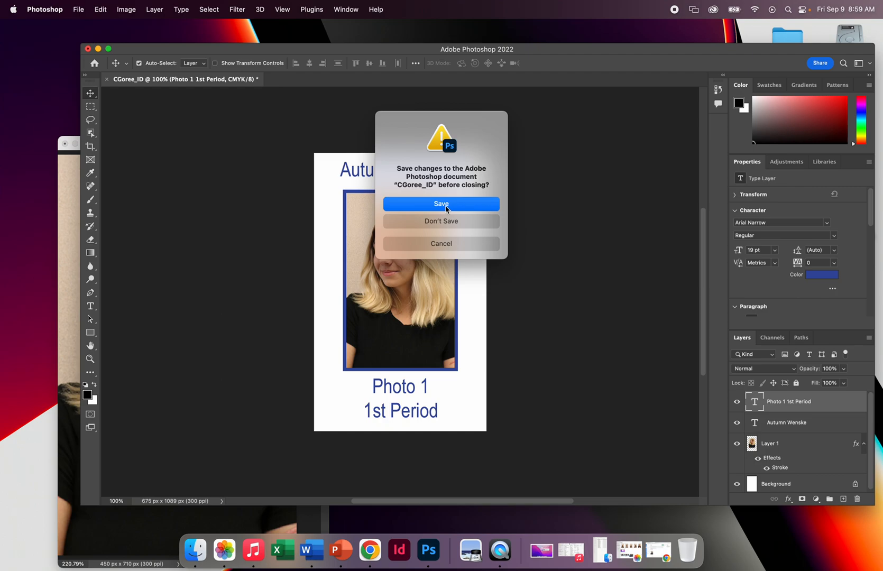
pyautogui.click(446, 209)
pyautogui.click(199, 357)
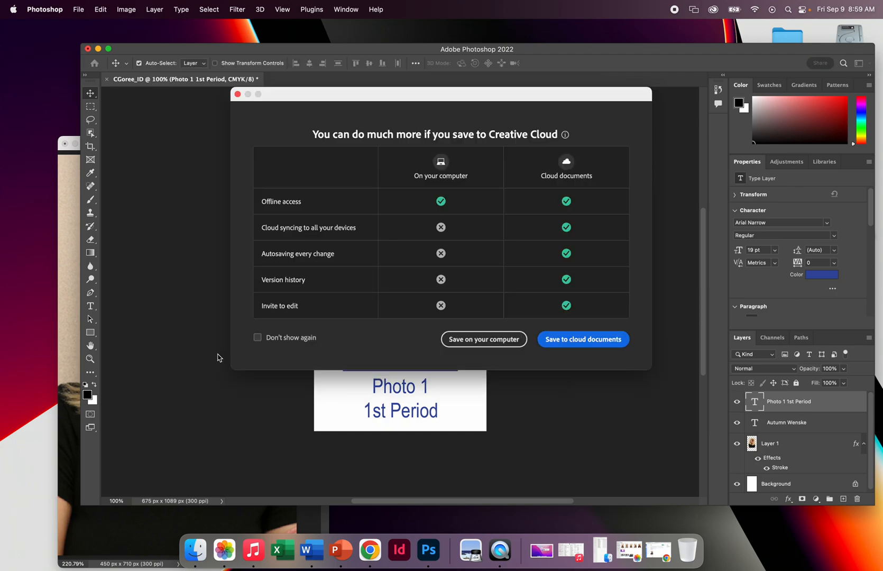
pyautogui.click(475, 339)
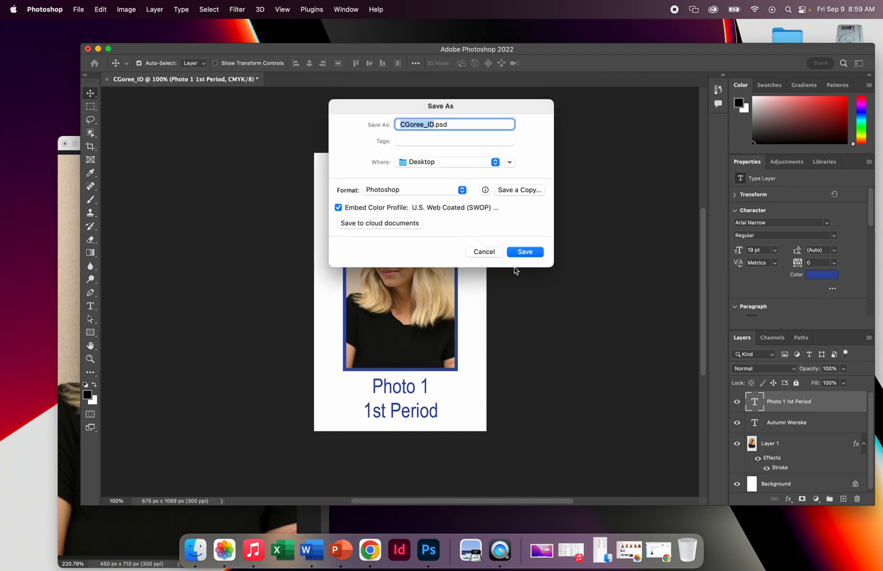
pyautogui.click(428, 190)
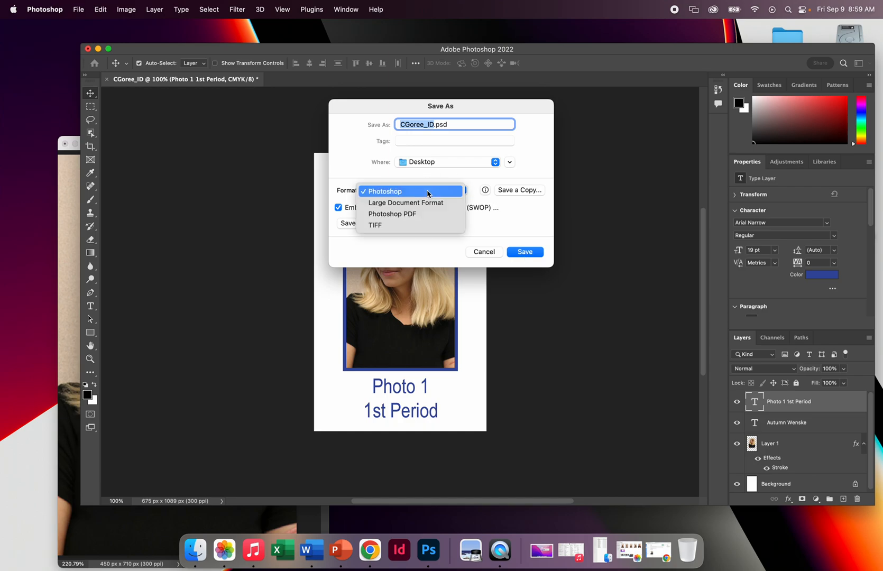
pyautogui.click(468, 164)
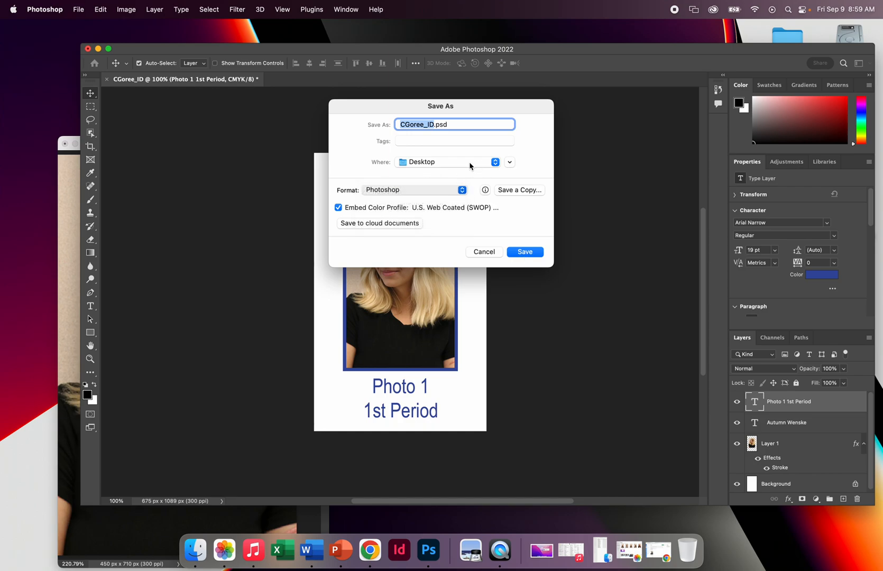
pyautogui.click(470, 164)
pyautogui.click(470, 164)
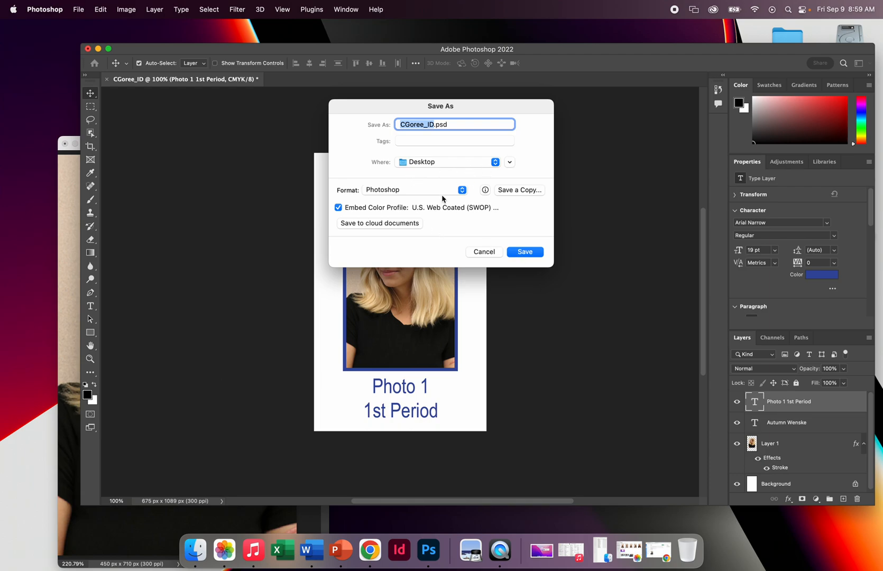
pyautogui.click(519, 254)
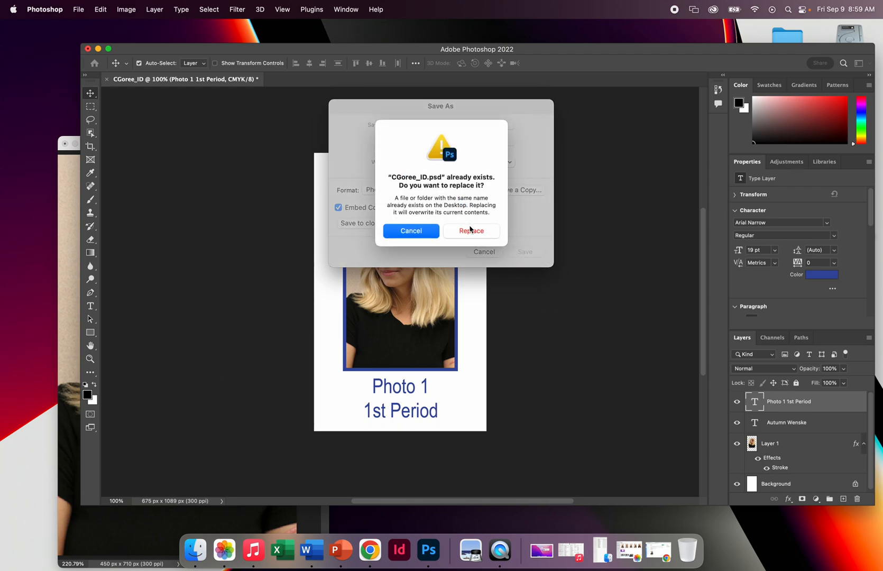
pyautogui.click(472, 230)
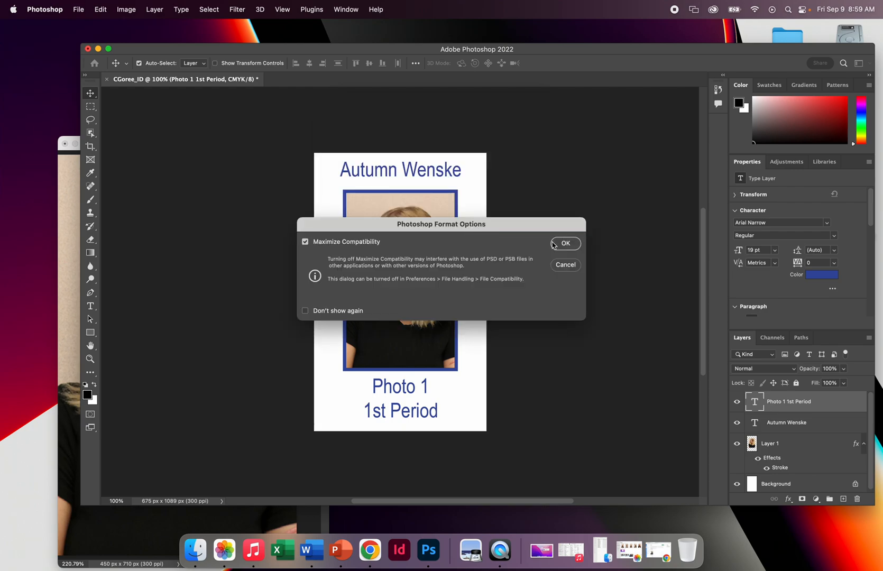
pyautogui.click(552, 245)
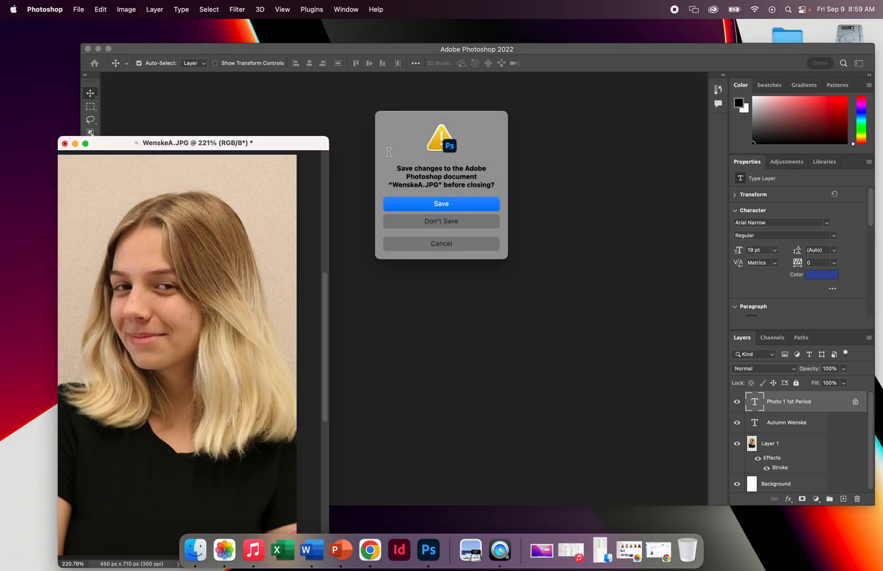
pyautogui.click(469, 223)
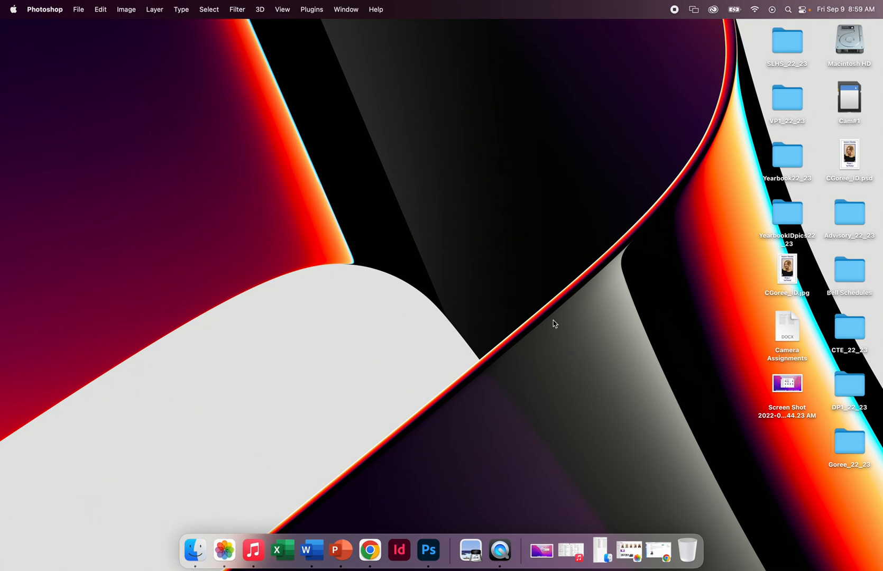